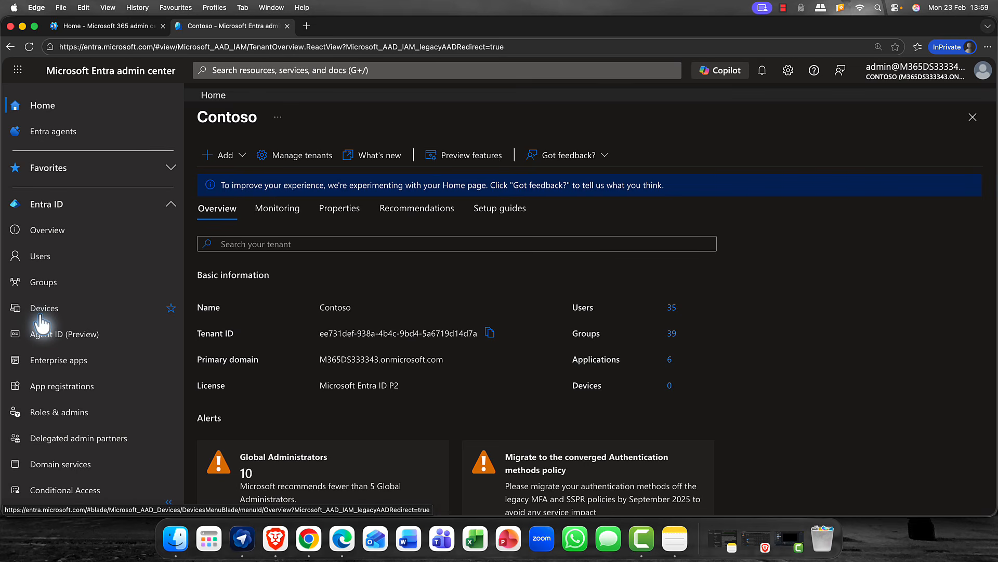
Examine the tenant overview and the Microsoft Entra home page, including its summary cards, shortcuts, deployment guides and knowledge center.
{"action": "left_click", "coordinate": [51, 234]}
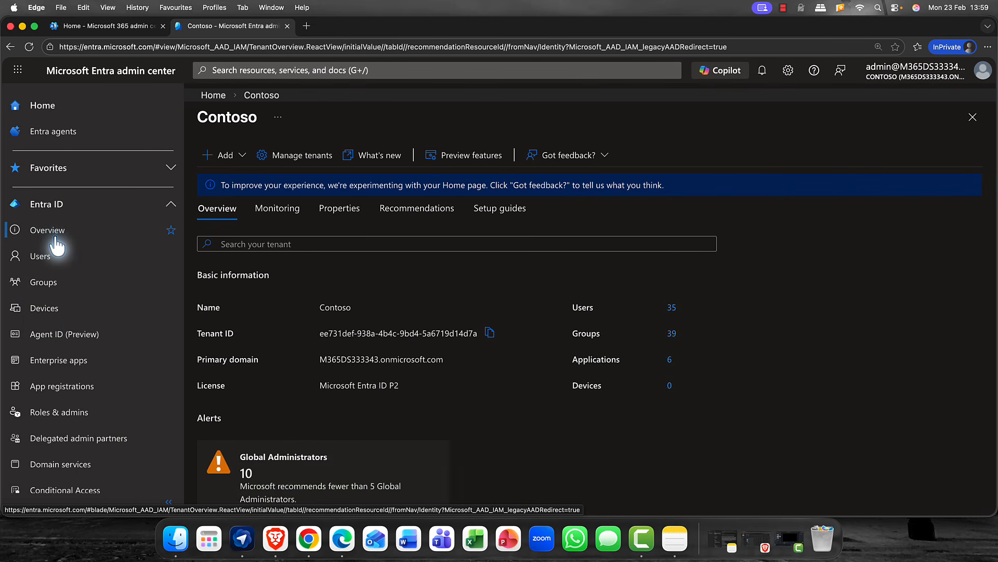
{"action": "left_click", "coordinate": [38, 109]}
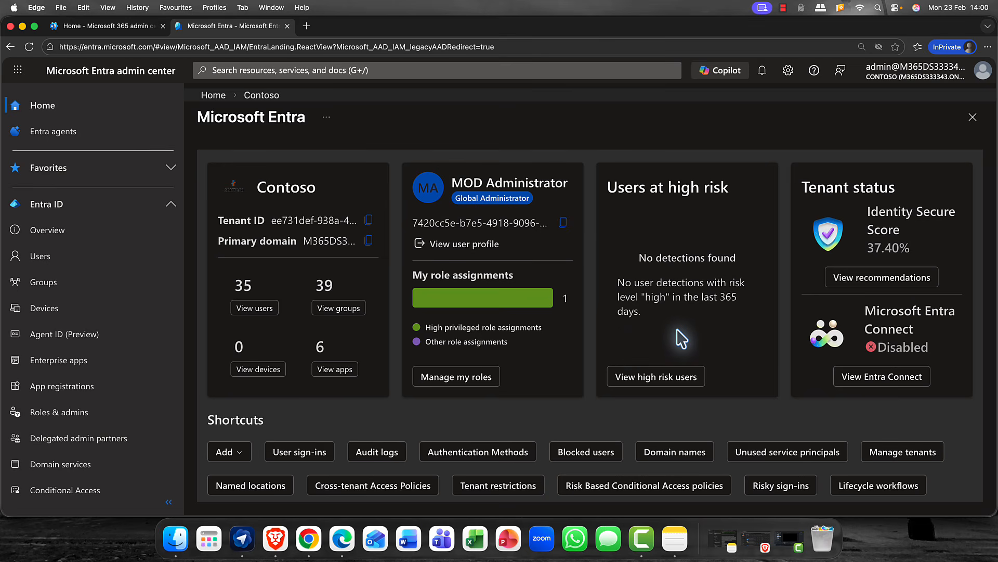
{"action": "scroll", "coordinate": [656, 367], "scroll_direction": "down", "scroll_amount": 4}
{"action": "scroll", "coordinate": [654, 359], "scroll_direction": "down", "scroll_amount": 3}
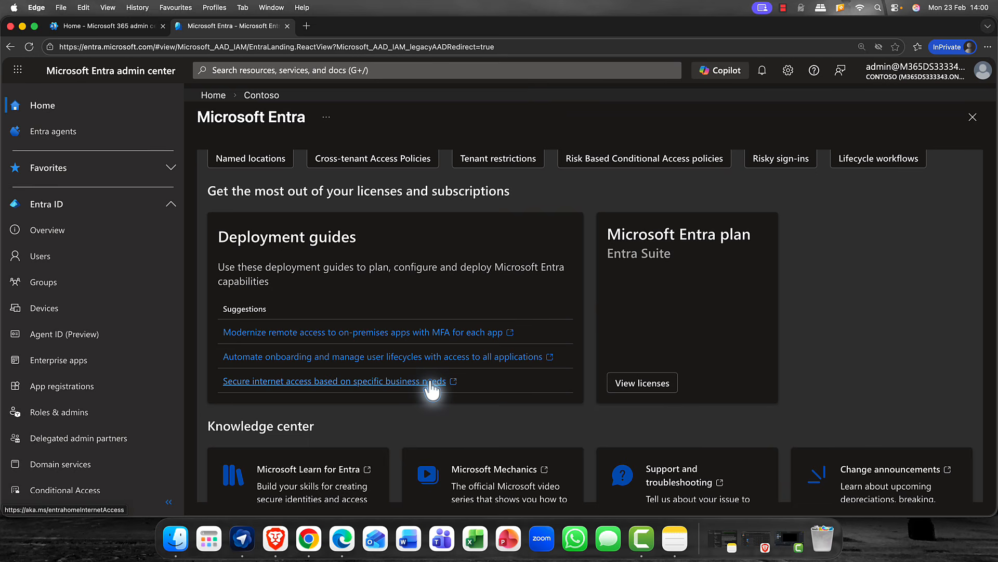
{"action": "scroll", "coordinate": [433, 388], "scroll_direction": "down", "scroll_amount": 1}
{"action": "scroll", "coordinate": [432, 387], "scroll_direction": "down", "scroll_amount": 2}
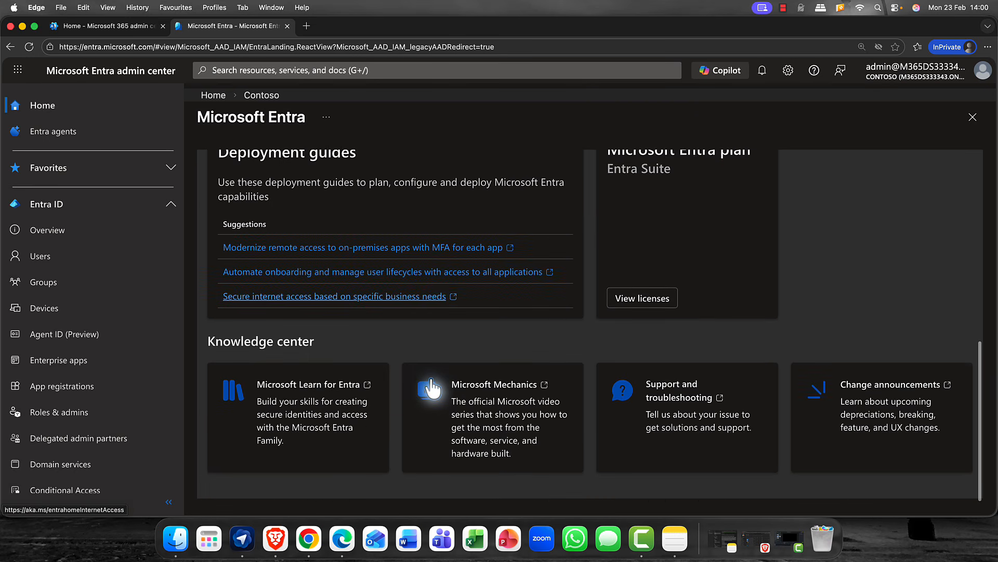
{"action": "scroll", "coordinate": [432, 388], "scroll_direction": "up", "scroll_amount": 5}
{"action": "scroll", "coordinate": [432, 387], "scroll_direction": "up", "scroll_amount": 4}
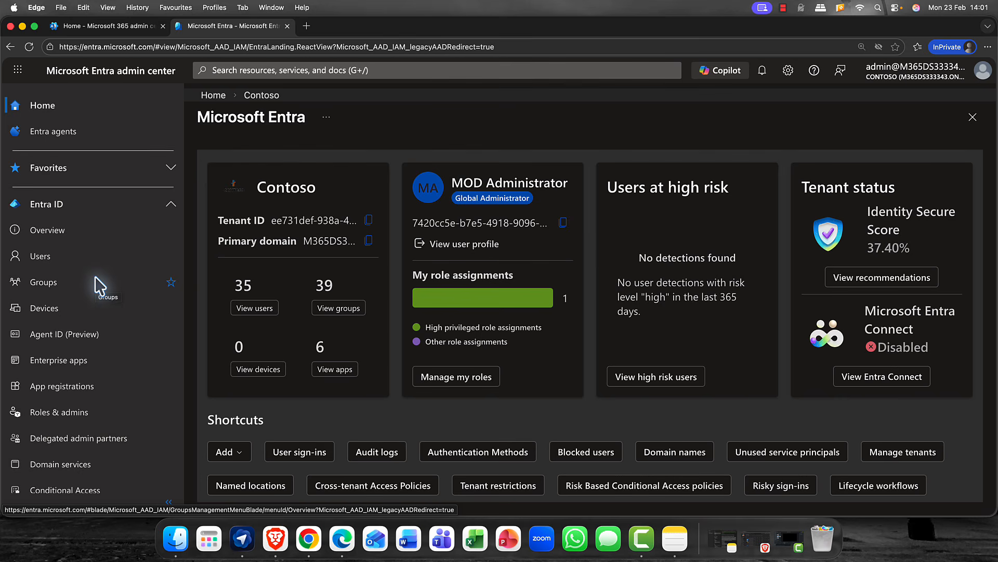
View the access reviews page for groups and the one for enterprise applications.
{"action": "left_click", "coordinate": [44, 289]}
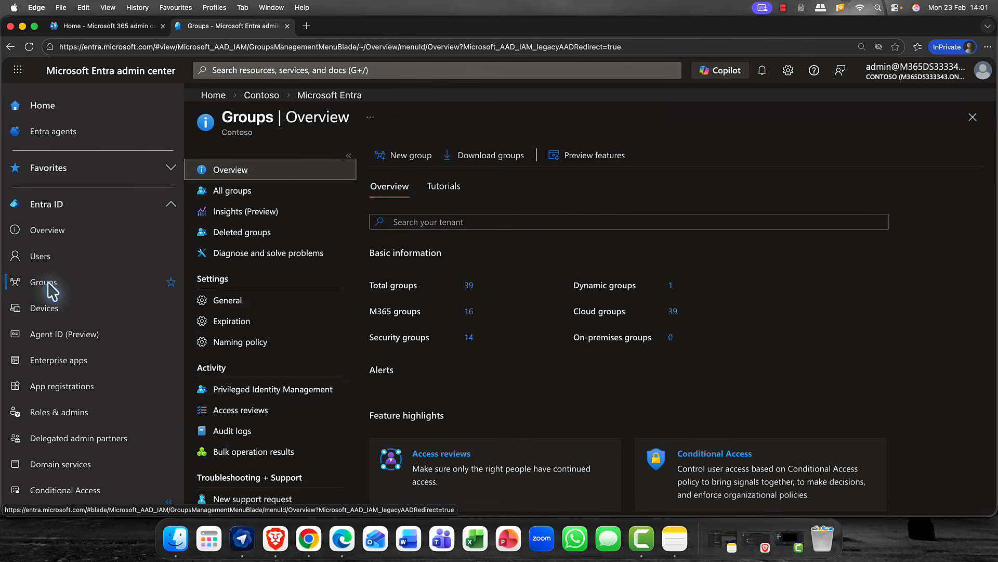
{"action": "left_click", "coordinate": [233, 414]}
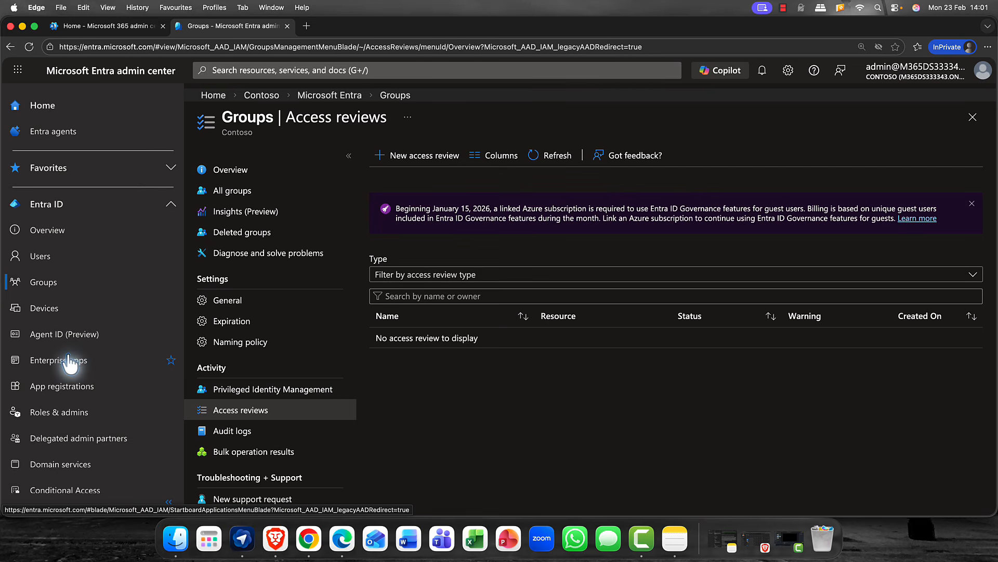
{"action": "left_click", "coordinate": [84, 364]}
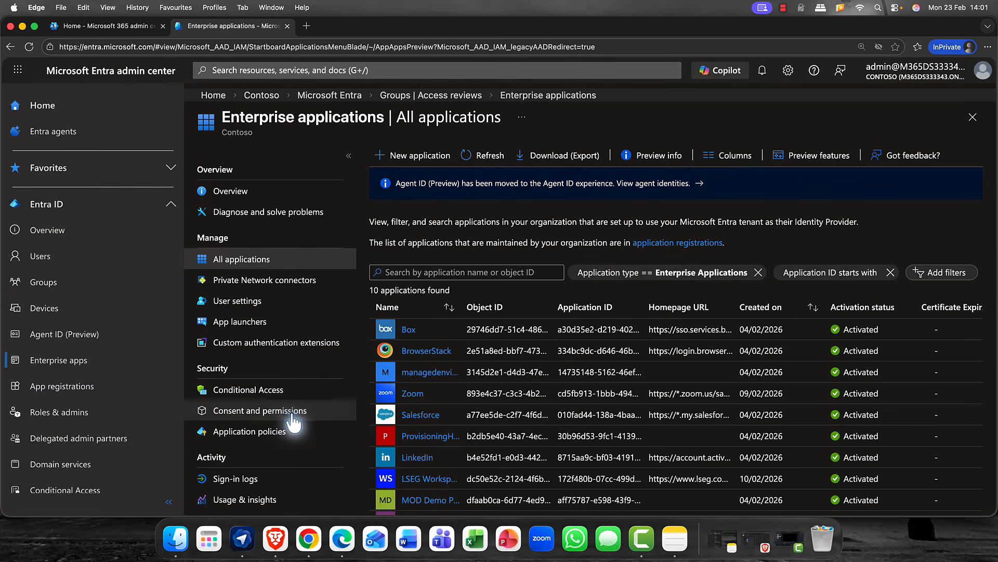
{"action": "scroll", "coordinate": [289, 416], "scroll_direction": "down", "scroll_amount": 3}
{"action": "scroll", "coordinate": [289, 419], "scroll_direction": "down", "scroll_amount": 3}
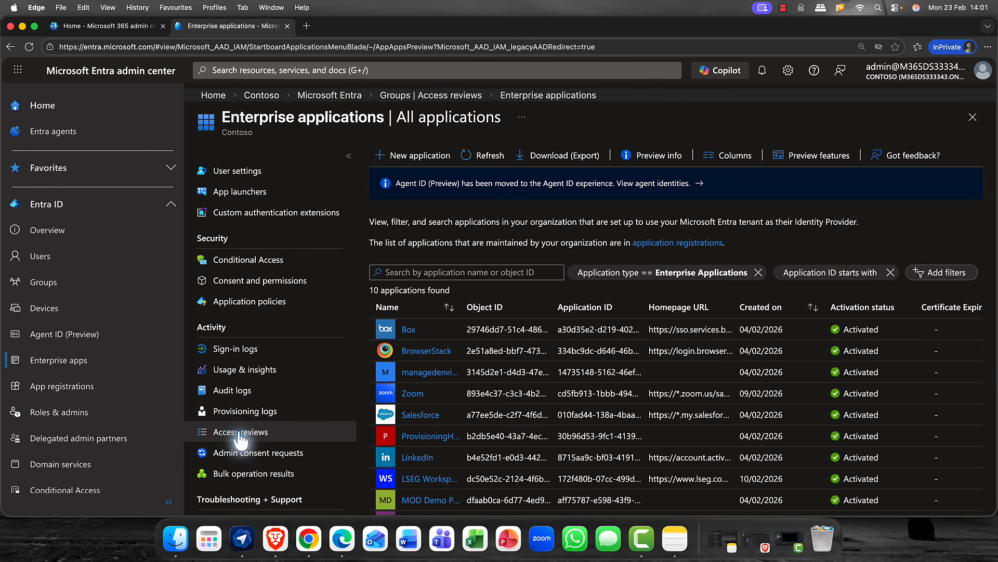
{"action": "left_click", "coordinate": [240, 434]}
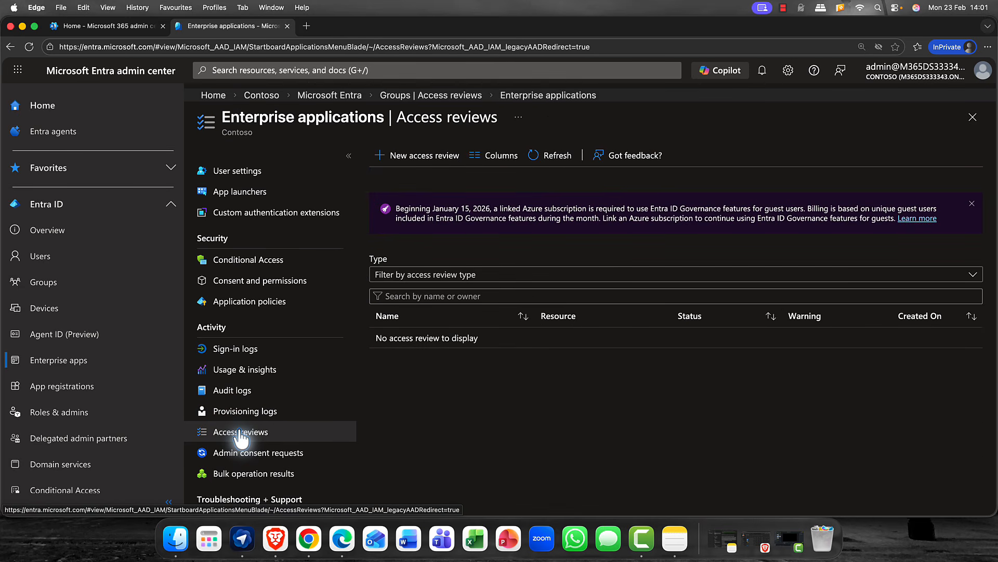
{"action": "left_click", "coordinate": [406, 158]}
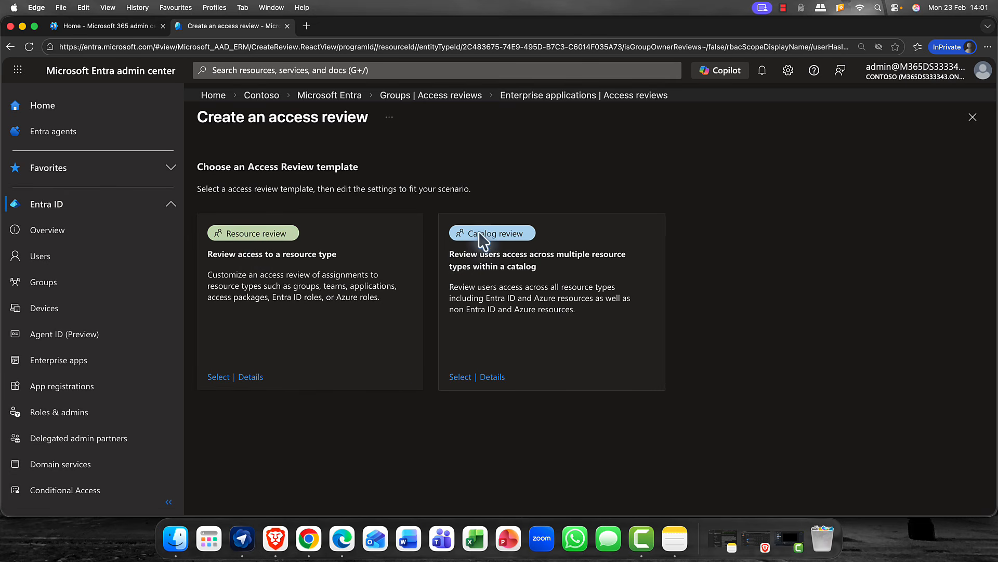
{"action": "left_click", "coordinate": [219, 377]}
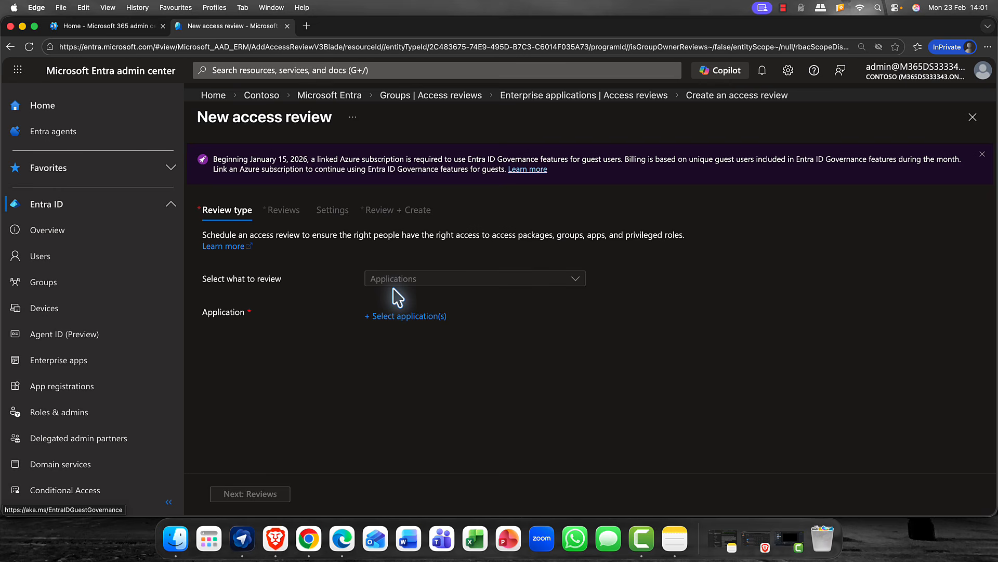
{"action": "left_click", "coordinate": [972, 119]}
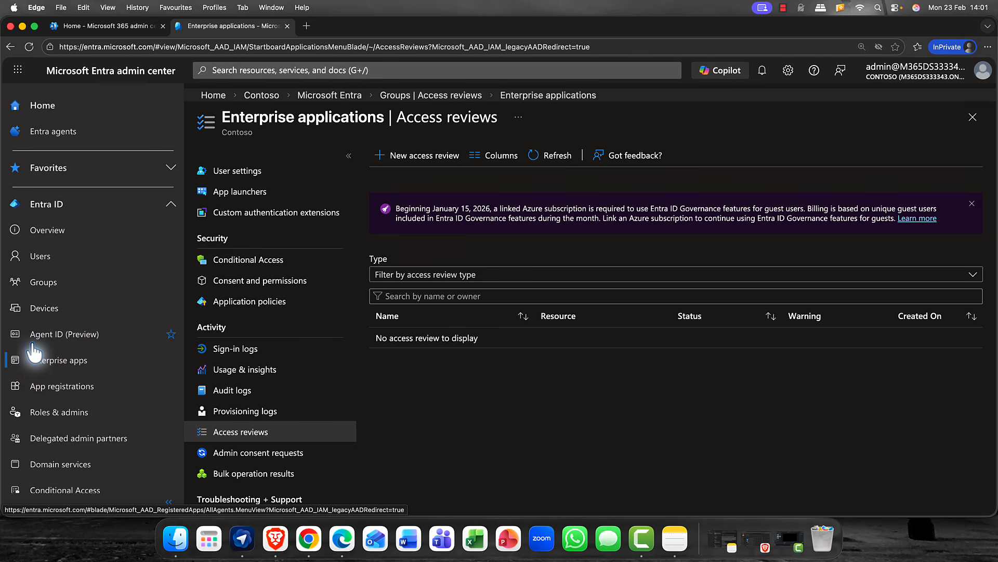
Open the access reviews page under ID Governance.
{"action": "scroll", "coordinate": [35, 353], "scroll_direction": "down", "scroll_amount": 1}
{"action": "scroll", "coordinate": [34, 352], "scroll_direction": "down", "scroll_amount": 15}
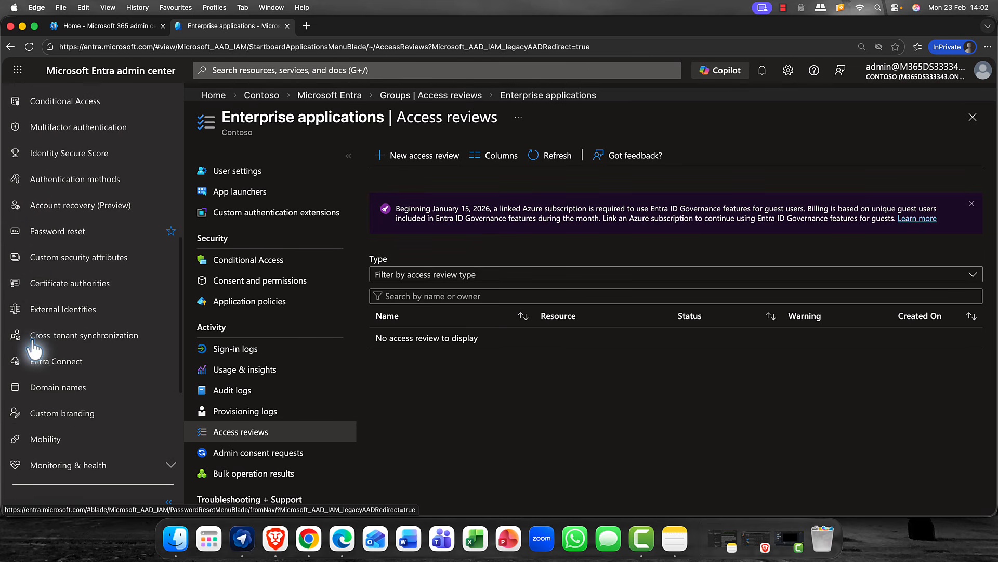
{"action": "scroll", "coordinate": [34, 353], "scroll_direction": "down", "scroll_amount": 1}
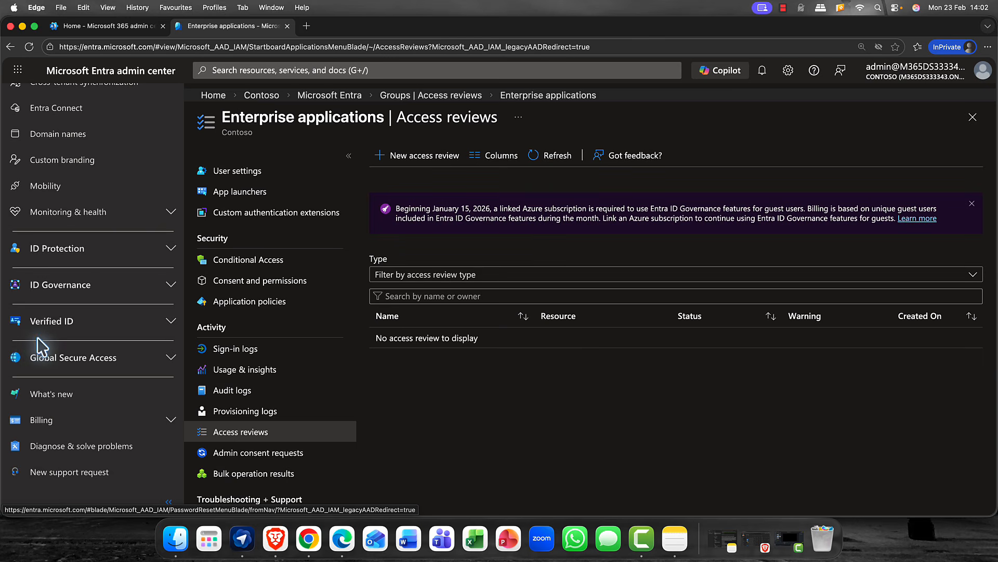
{"action": "left_click", "coordinate": [170, 291]}
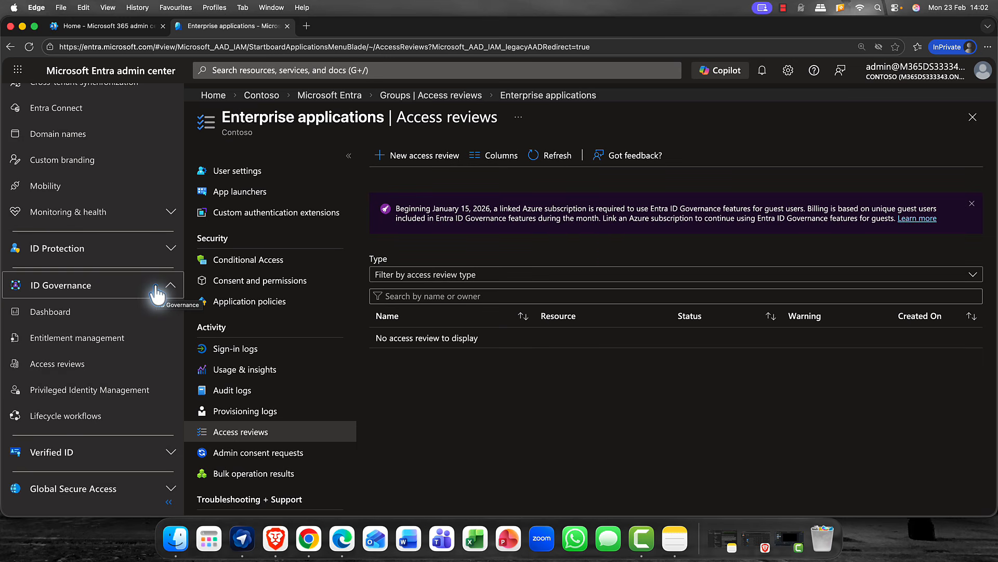
{"action": "left_click", "coordinate": [59, 365]}
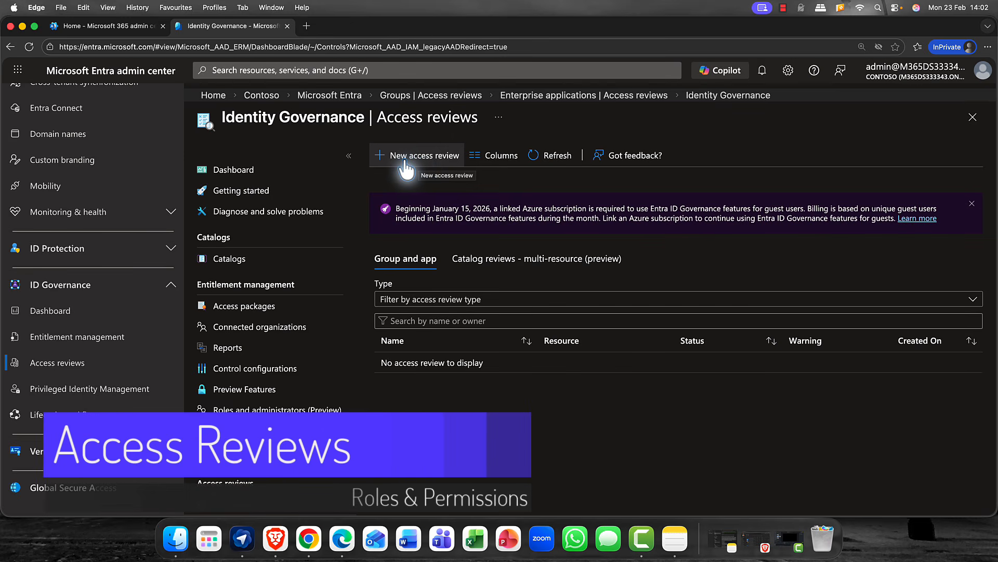
In the access reviews settings, try allowing group owners to create and manage reviews for groups they own, and revert the option to No.
{"action": "scroll", "coordinate": [240, 354], "scroll_direction": "down", "scroll_amount": 5}
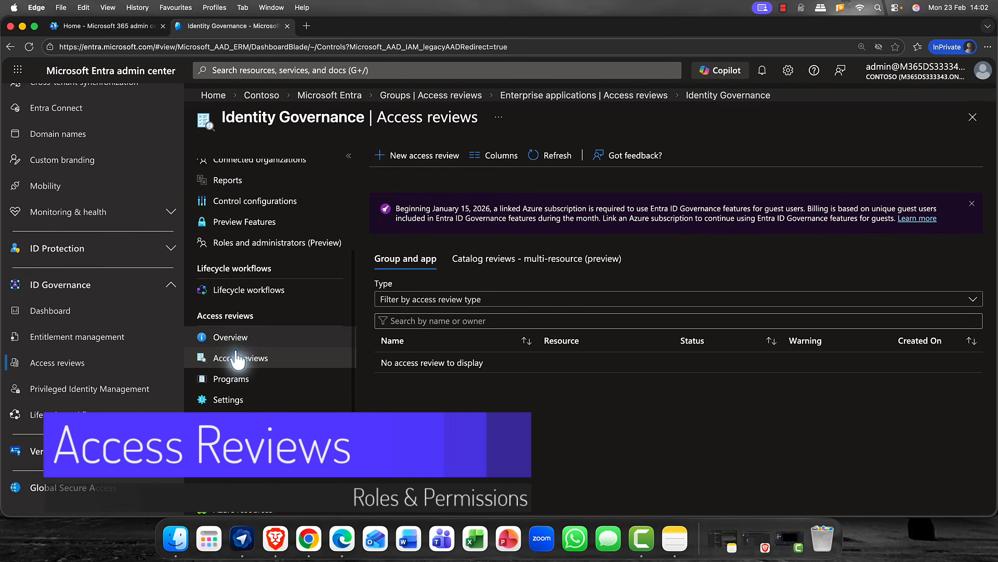
{"action": "scroll", "coordinate": [237, 359], "scroll_direction": "down", "scroll_amount": 1}
{"action": "left_click", "coordinate": [228, 382]}
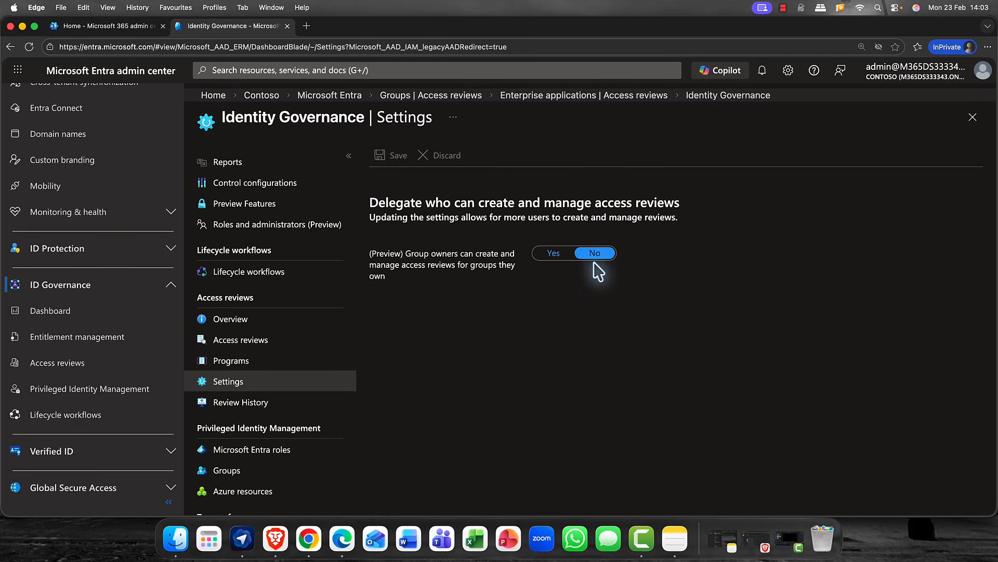
{"action": "left_click", "coordinate": [555, 253]}
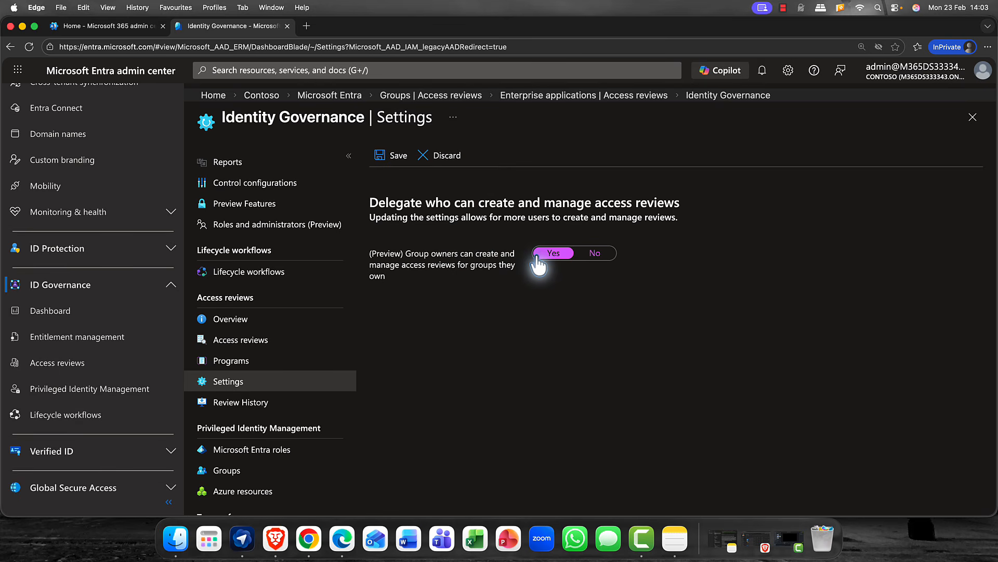
{"action": "left_click", "coordinate": [596, 255]}
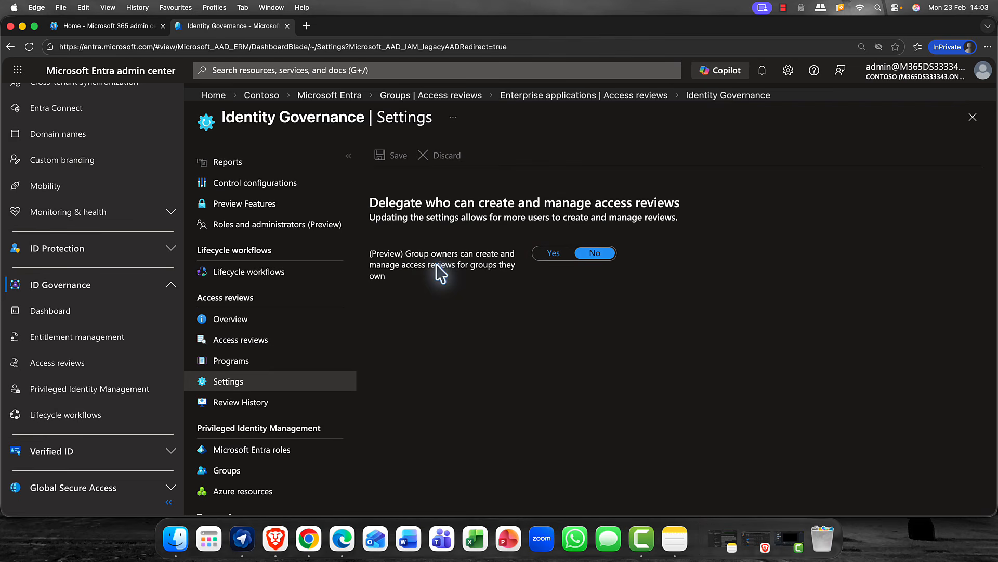
Examine the access reviews overview, including reviewed apps and groups, review status and recent programs.
{"action": "left_click", "coordinate": [233, 325]}
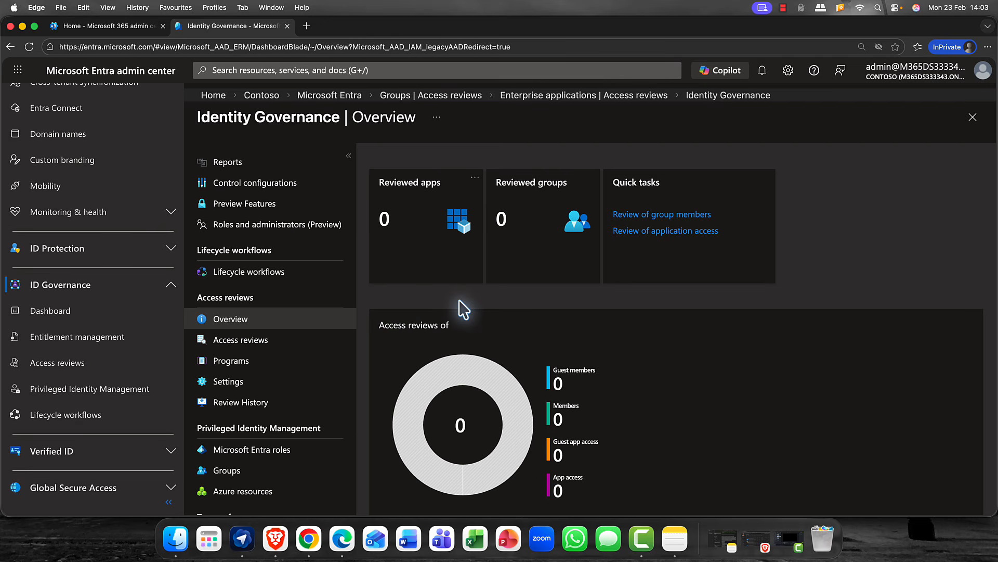
{"action": "scroll", "coordinate": [463, 310], "scroll_direction": "down", "scroll_amount": 3}
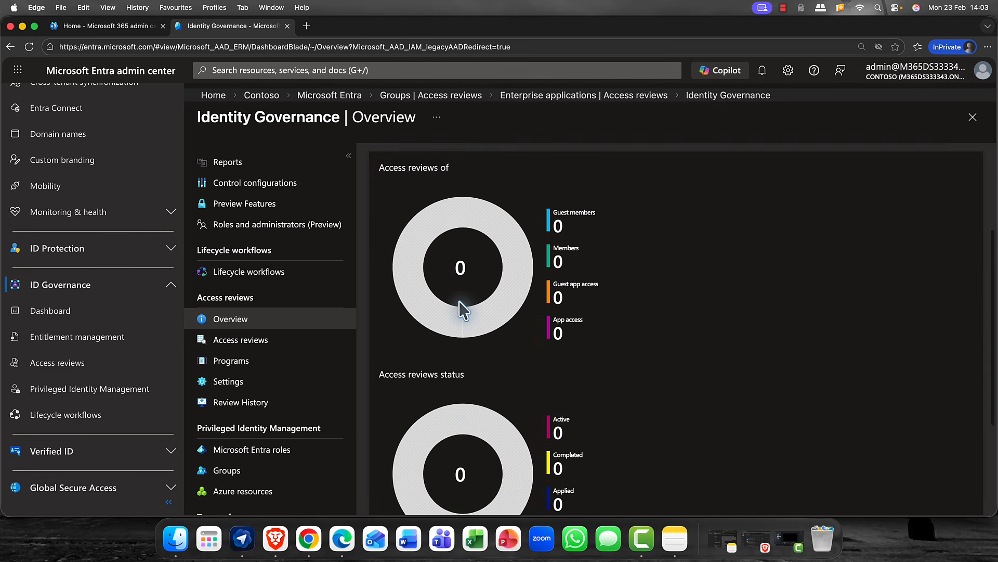
{"action": "scroll", "coordinate": [459, 302], "scroll_direction": "down", "scroll_amount": 4}
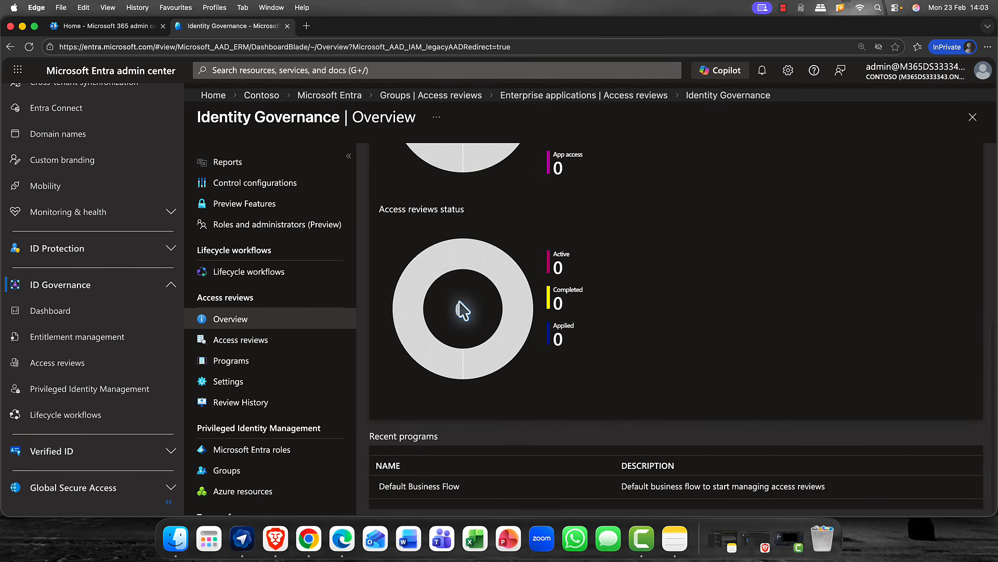
{"action": "scroll", "coordinate": [463, 310], "scroll_direction": "up", "scroll_amount": 7}
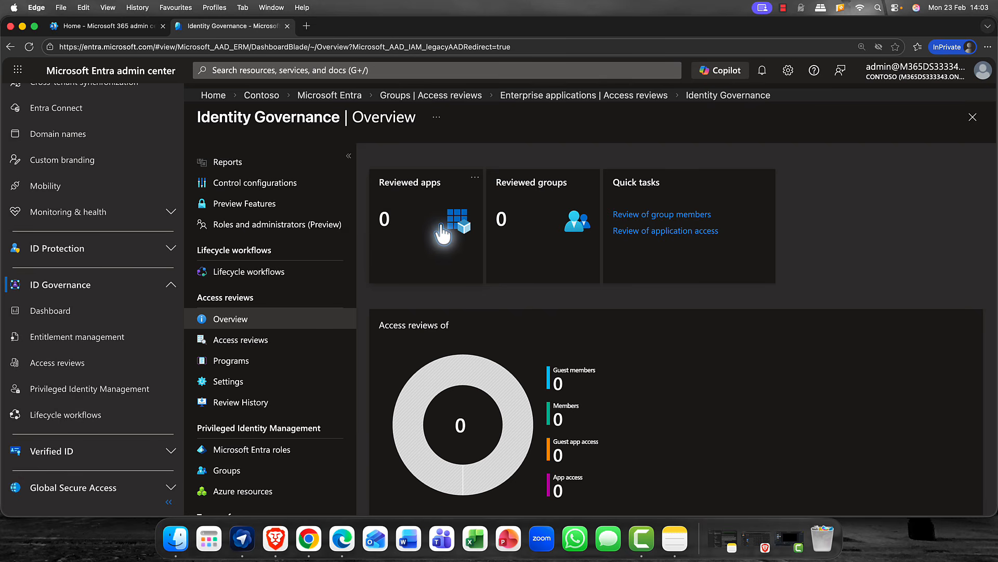
Start a new access review in Identity Governance from the Resource review template.
{"action": "left_click", "coordinate": [249, 345]}
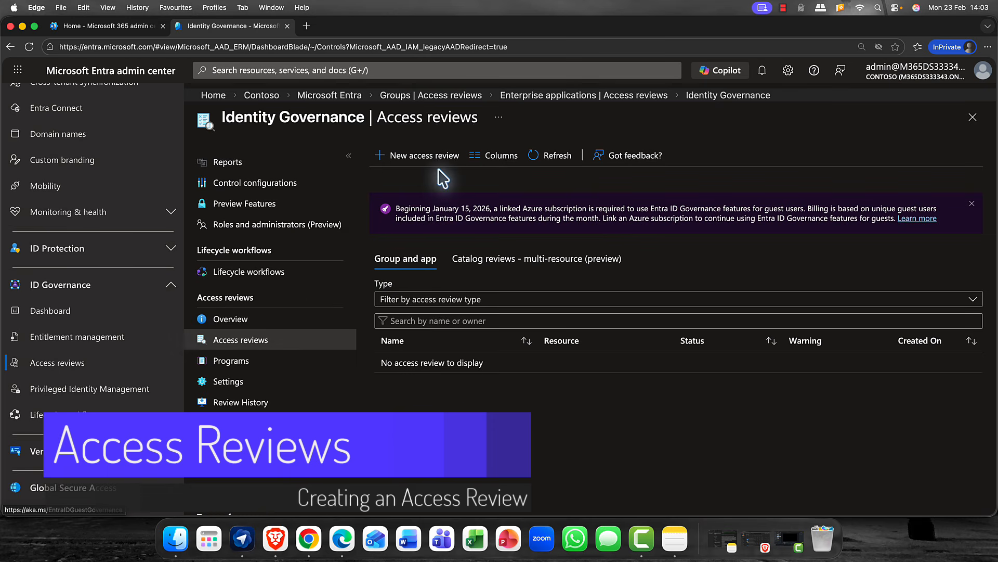
{"action": "left_click", "coordinate": [438, 161]}
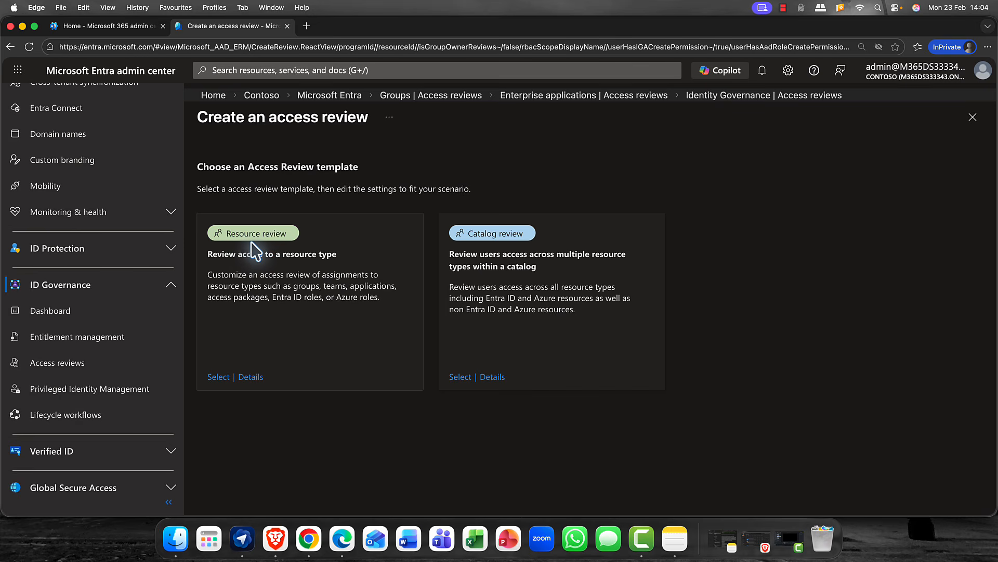
{"action": "left_click", "coordinate": [219, 376]}
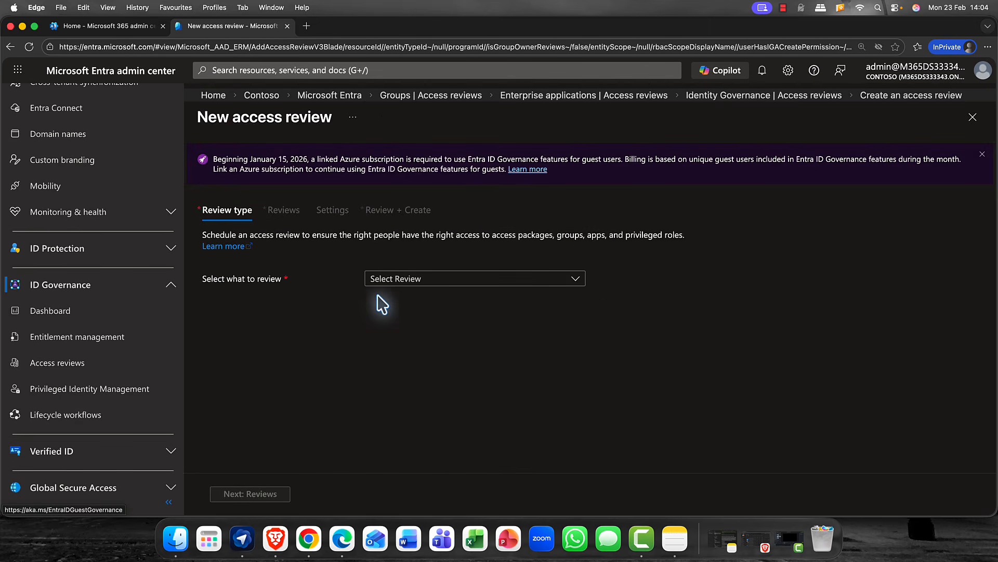
Configure the review type as Applications for the Zoom application, with the scope set to all users.
{"action": "left_click", "coordinate": [421, 280]}
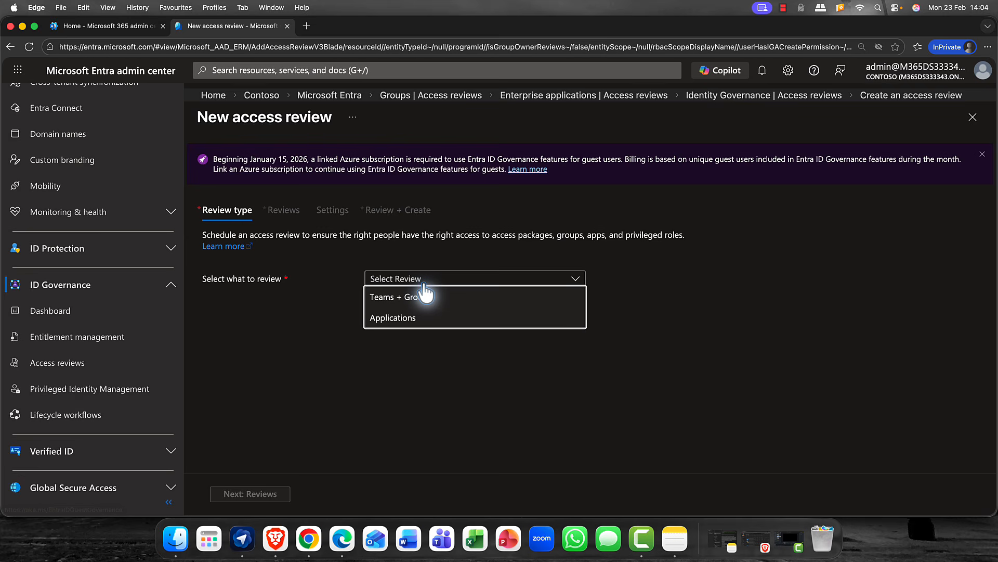
{"action": "left_click", "coordinate": [411, 317]}
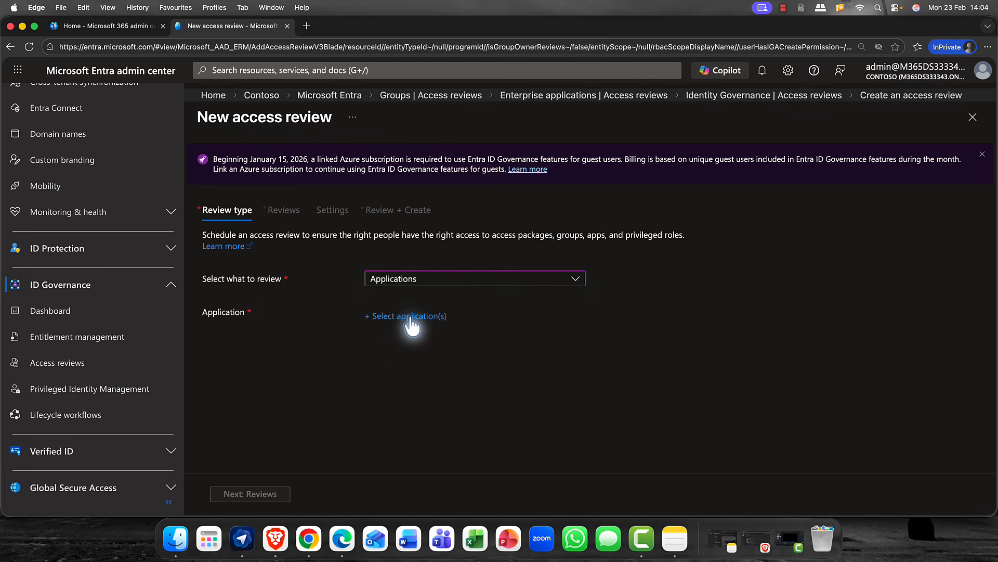
{"action": "left_click", "coordinate": [410, 317]}
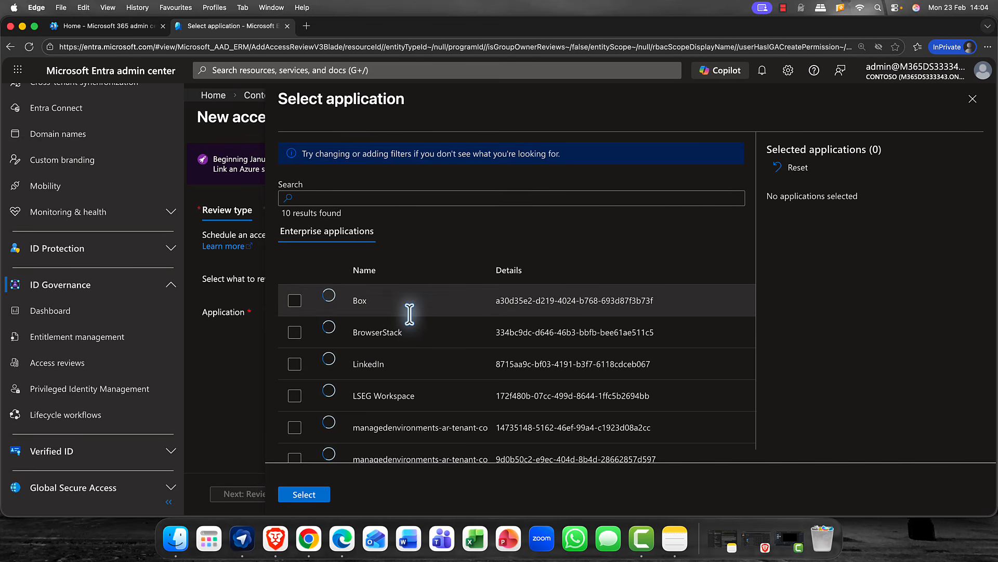
{"action": "scroll", "coordinate": [410, 314], "scroll_direction": "down", "scroll_amount": 5}
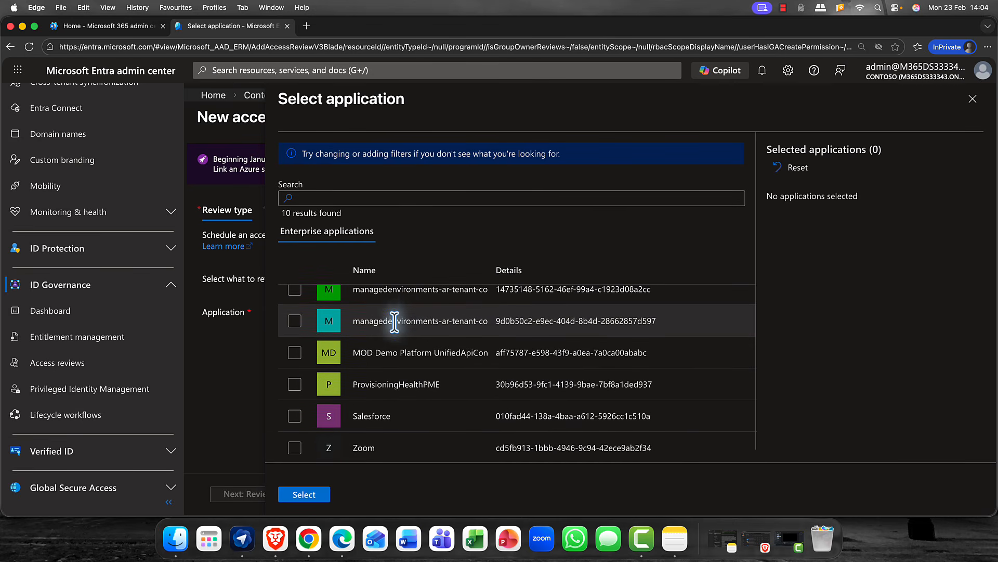
{"action": "left_click", "coordinate": [295, 448]}
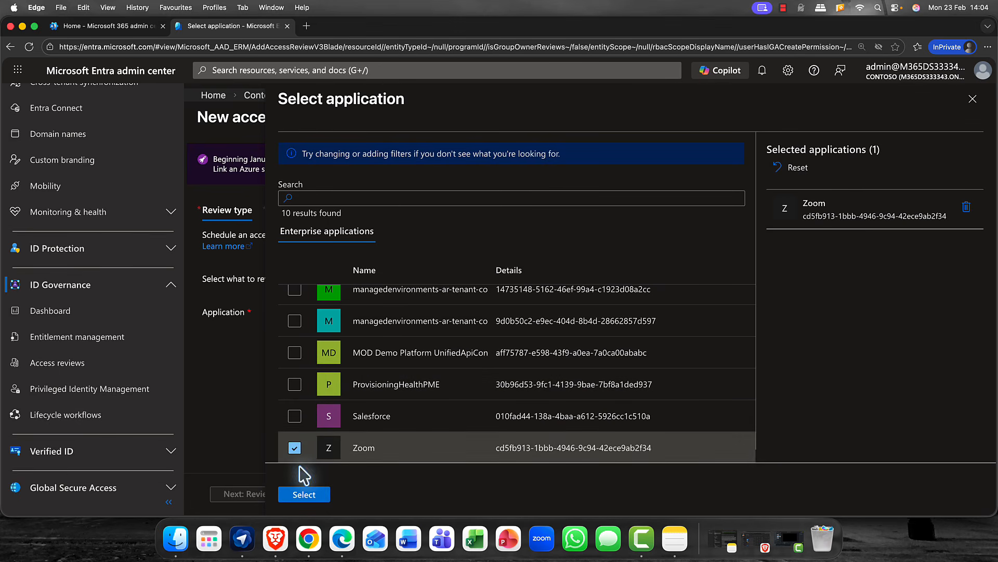
{"action": "left_click", "coordinate": [312, 495]}
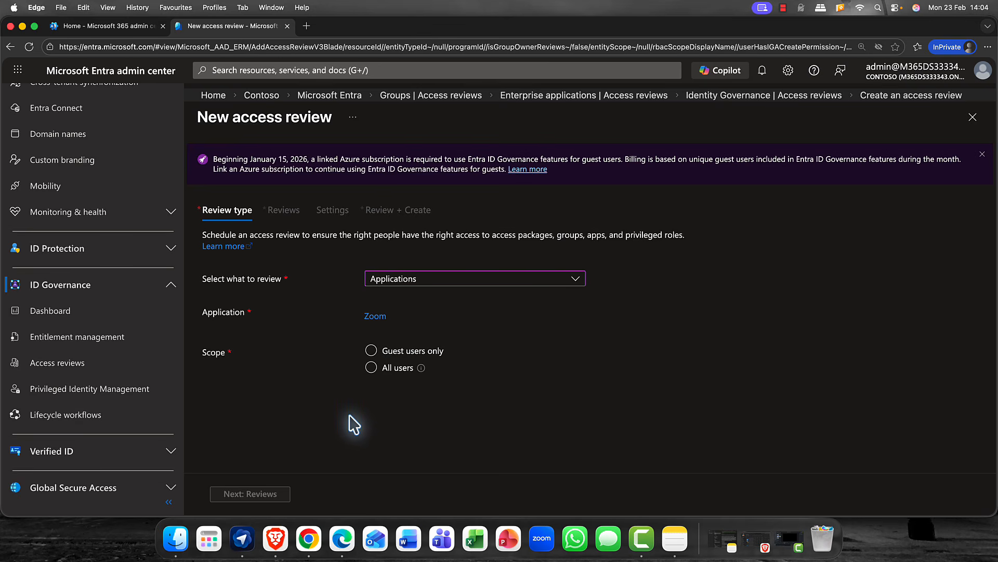
{"action": "left_click", "coordinate": [387, 369]}
{"action": "left_click", "coordinate": [394, 371]}
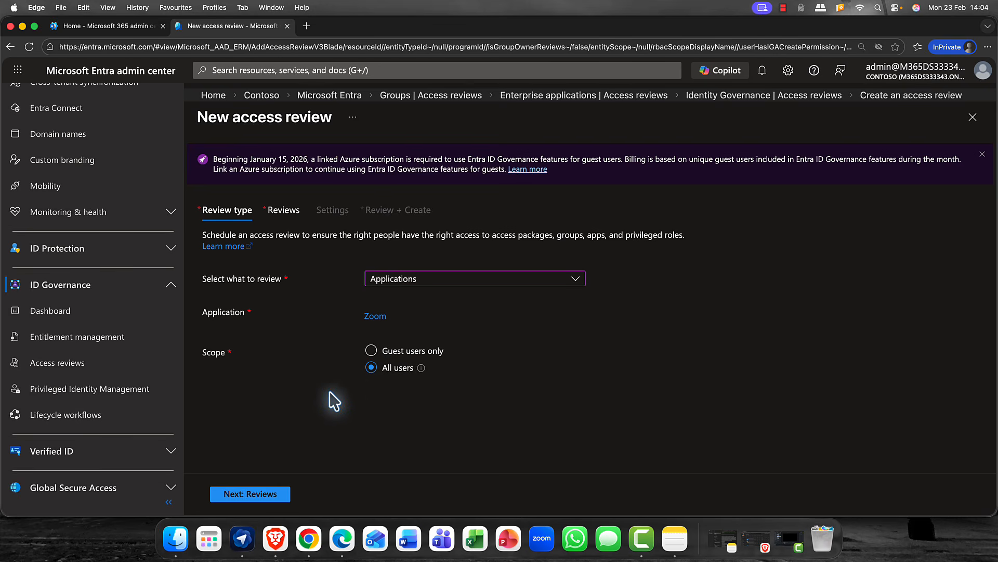
Proceed to the review stages and reviewers, try the multi-stage review option, and turn it off again.
{"action": "left_click", "coordinate": [259, 500]}
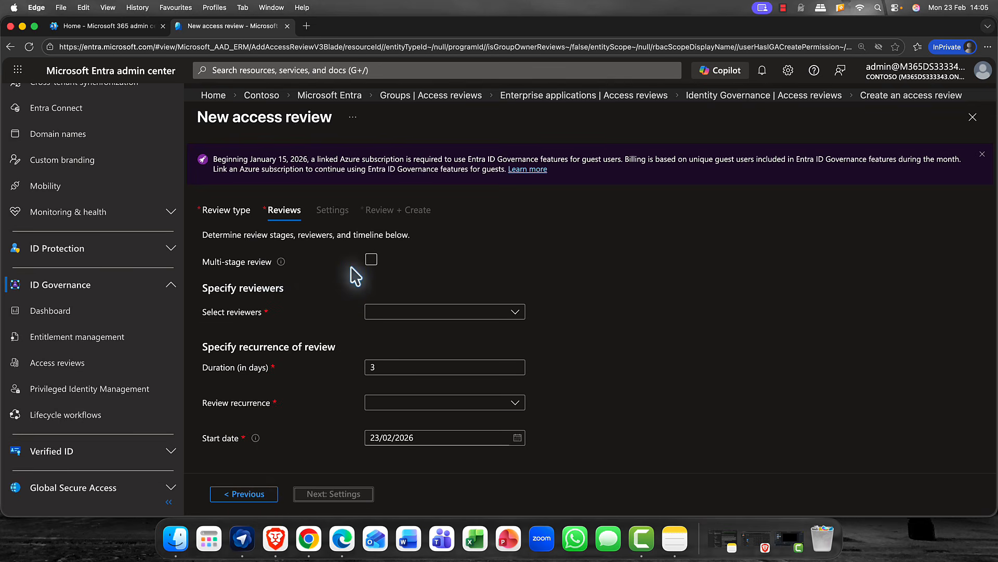
{"action": "left_click", "coordinate": [370, 263]}
{"action": "left_click", "coordinate": [371, 260]}
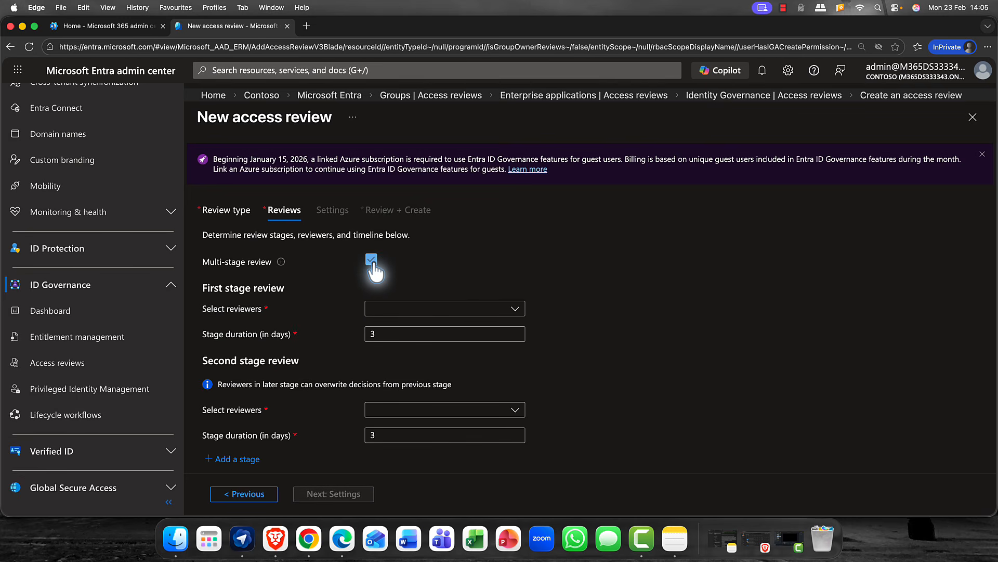
{"action": "left_click", "coordinate": [372, 260]}
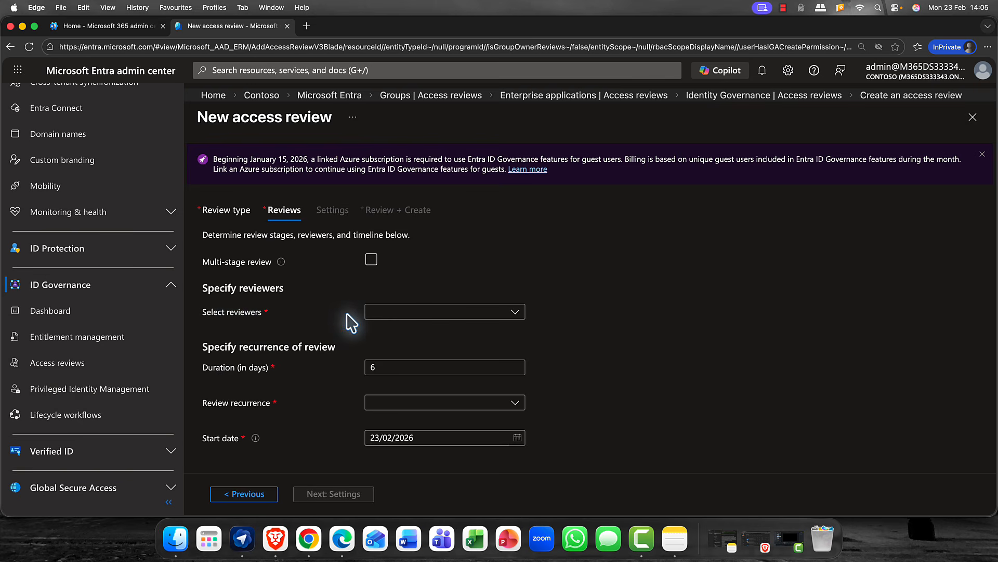
Set the reviewers to Selected user(s) or group(s) and assign MOD Administrator as the reviewer.
{"action": "left_click", "coordinate": [399, 313]}
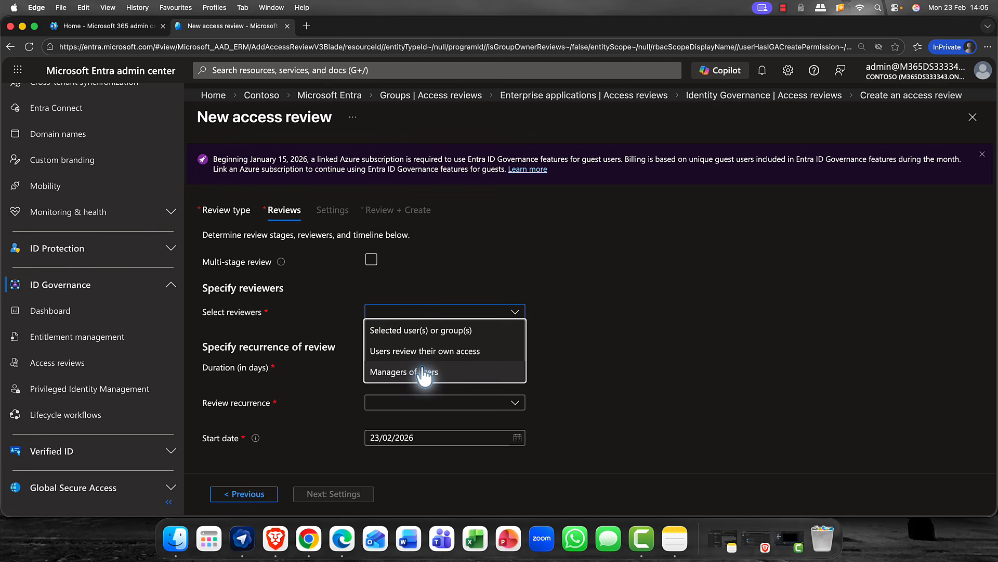
{"action": "left_click", "coordinate": [425, 332]}
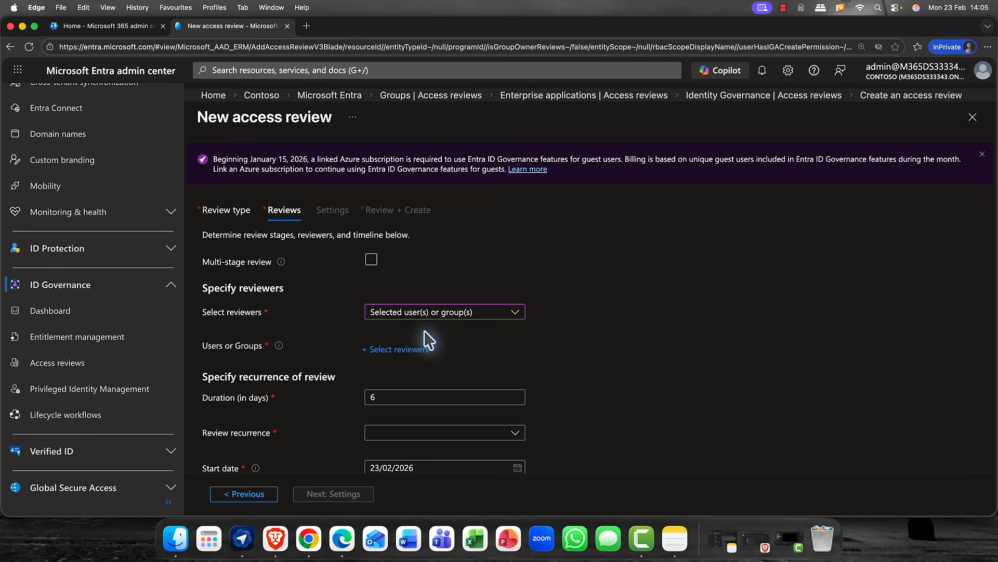
{"action": "left_click", "coordinate": [404, 352]}
{"action": "left_click", "coordinate": [388, 198]}
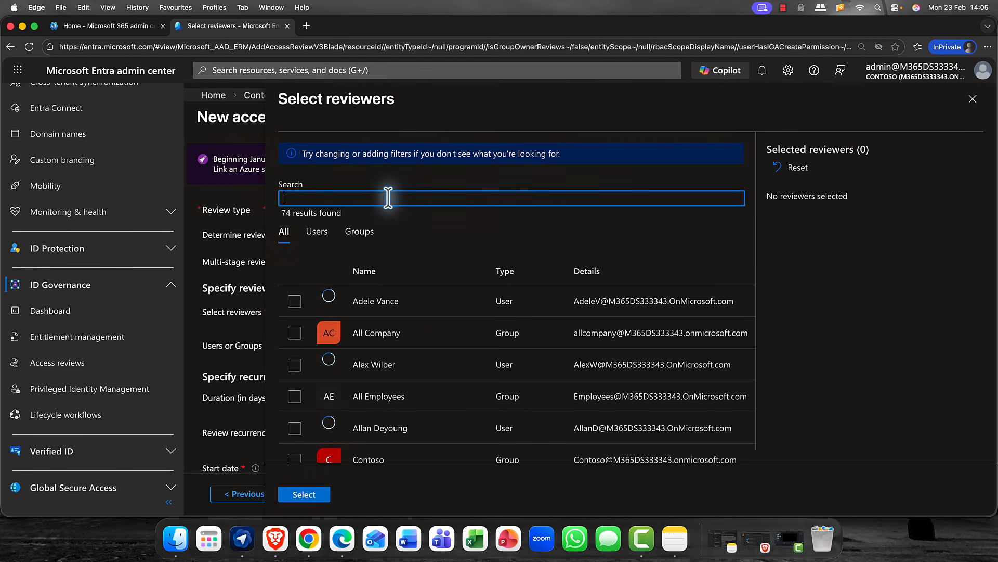
{"action": "type", "text": "mo"}
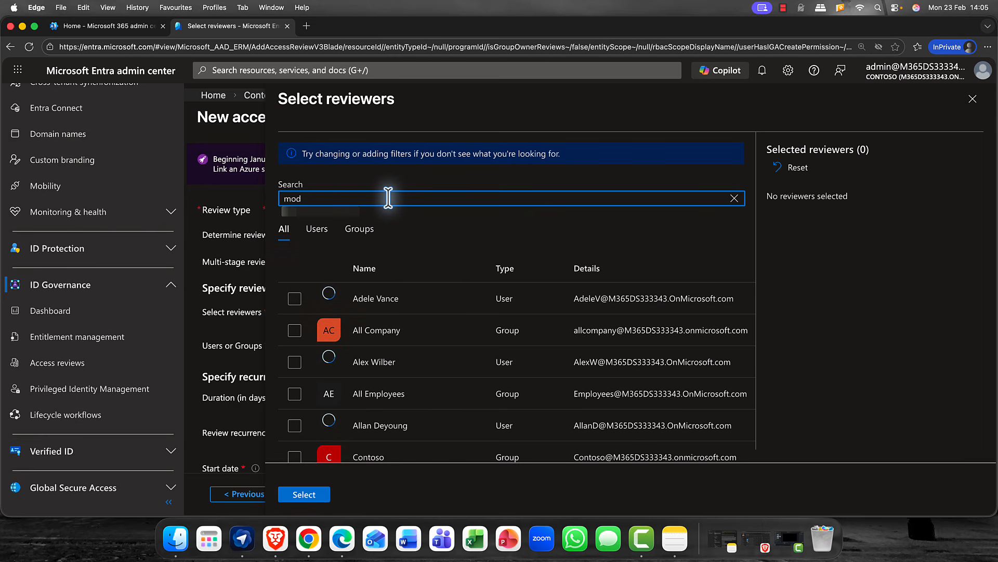
{"action": "type", "text": "d"}
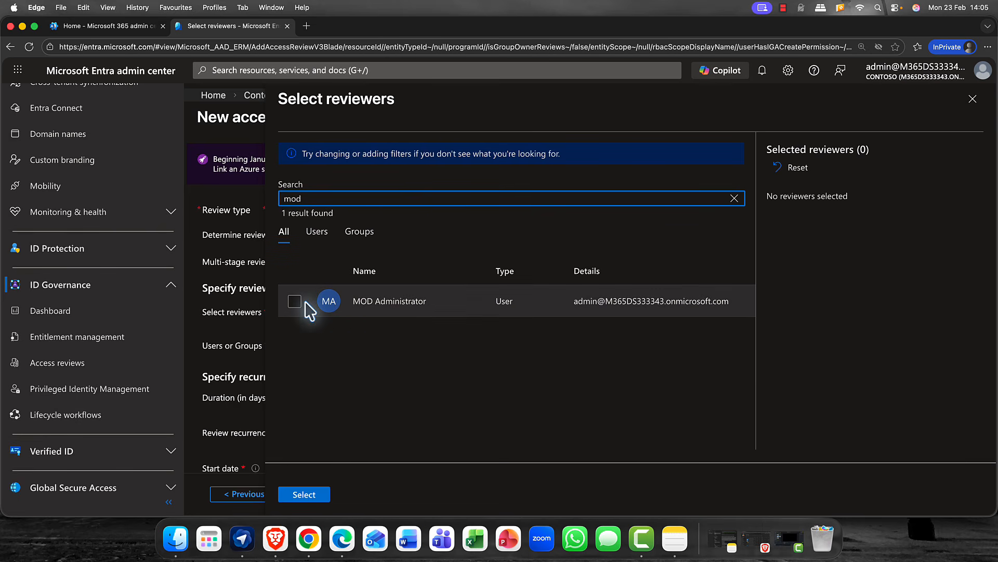
{"action": "left_click", "coordinate": [295, 302]}
{"action": "left_click", "coordinate": [299, 495]}
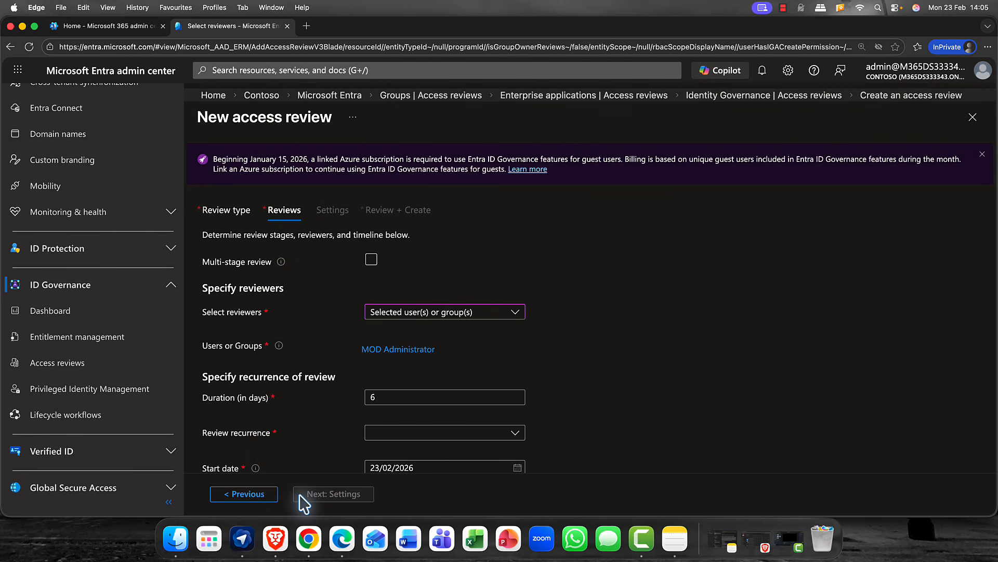
Try a review duration of 180 days and check which recurrence options it allows.
{"action": "scroll", "coordinate": [365, 377], "scroll_direction": "down", "scroll_amount": 1}
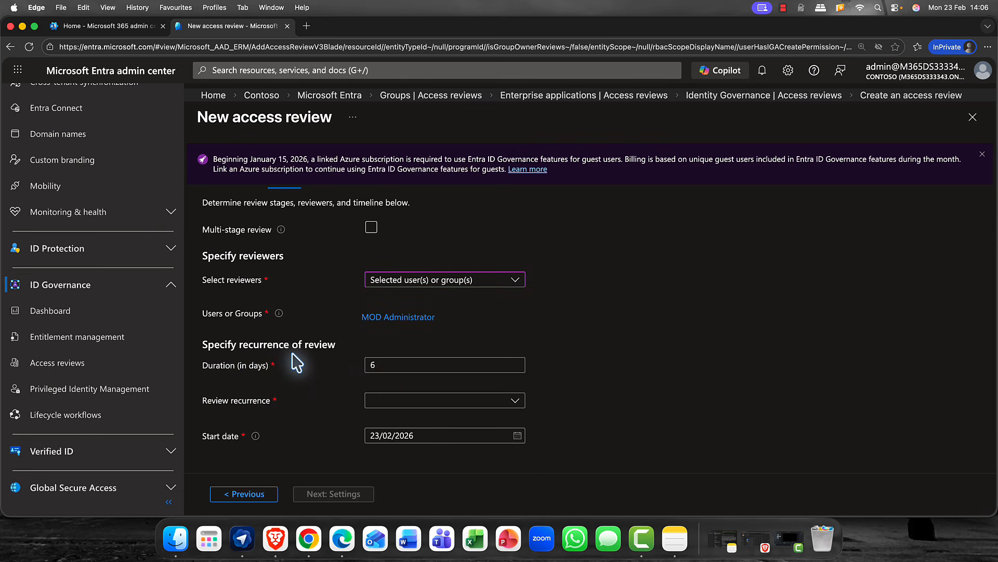
{"action": "double_click", "coordinate": [374, 364]}
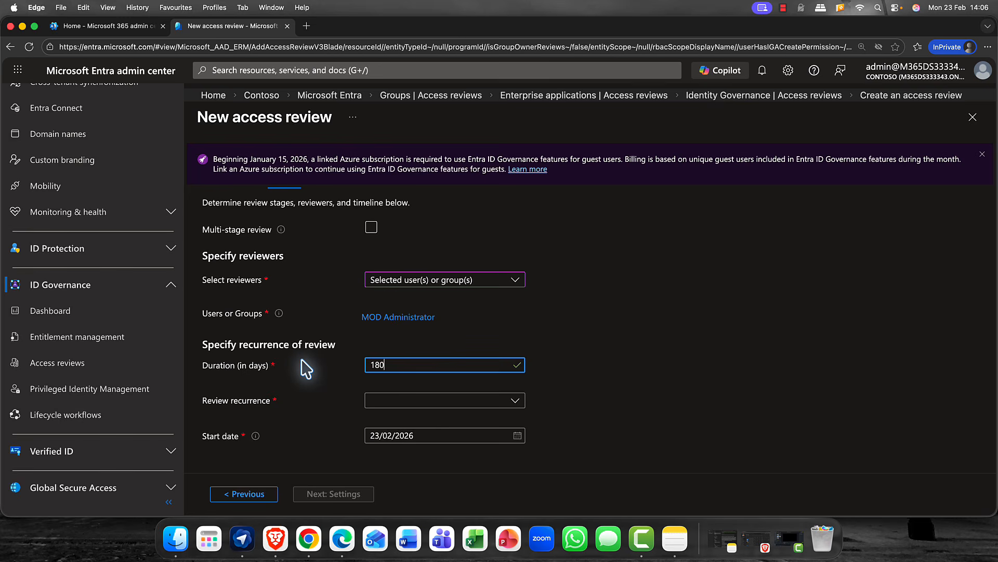
{"action": "left_click", "coordinate": [400, 411]}
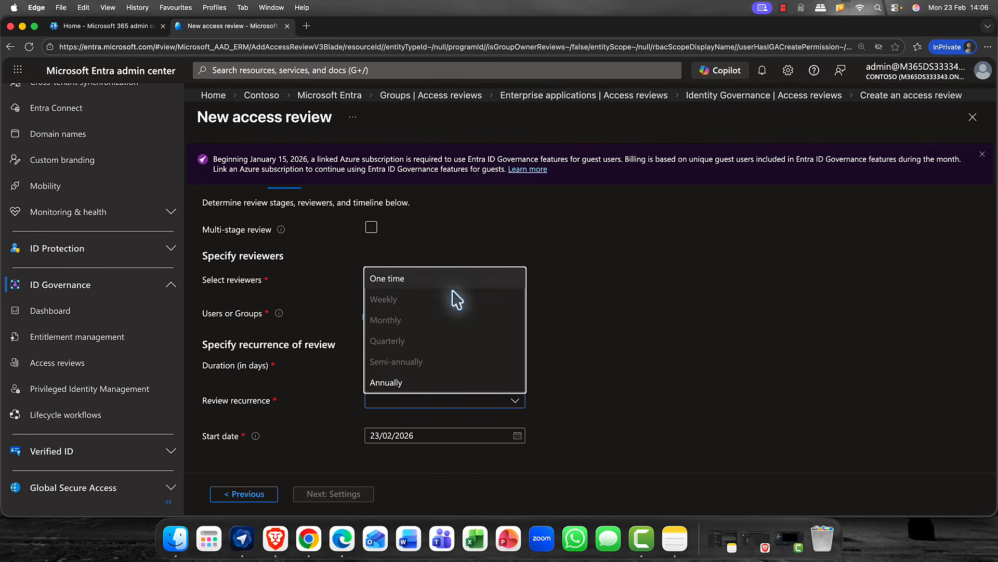
{"action": "left_click", "coordinate": [711, 322]}
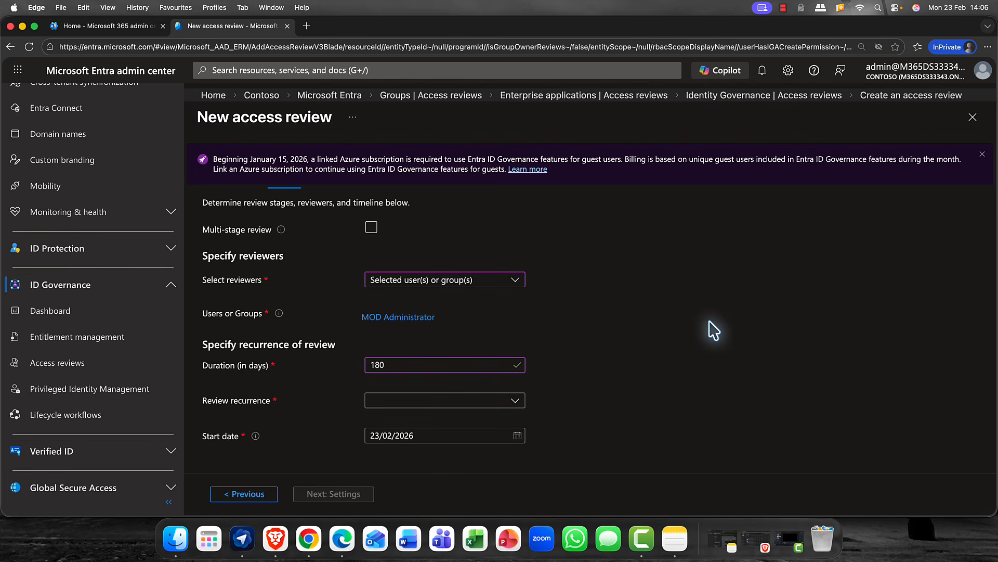
Set the review duration to 30 days and the review recurrence to Quarterly.
{"action": "double_click", "coordinate": [390, 365]}
{"action": "type", "text": "30"}
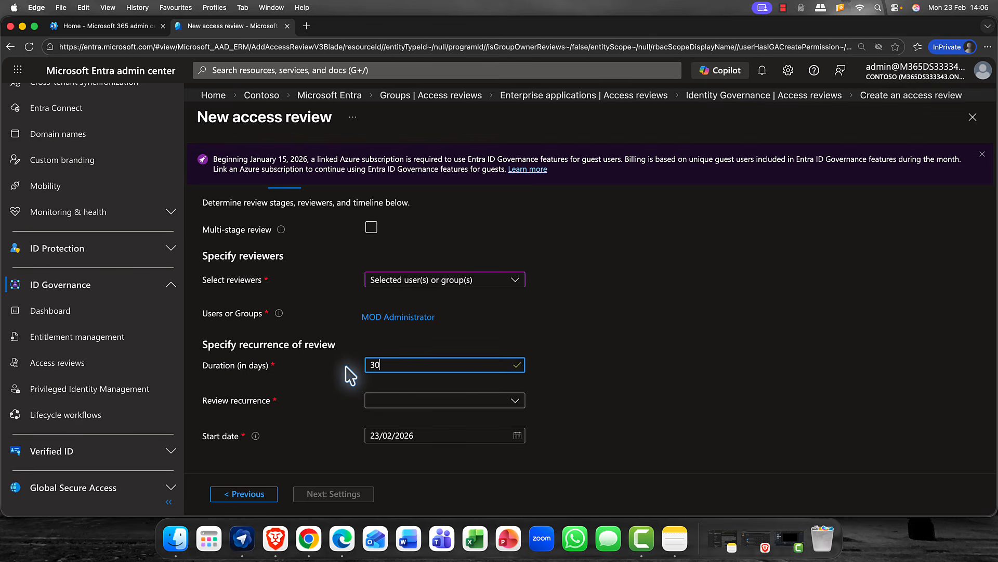
{"action": "left_click", "coordinate": [628, 397]}
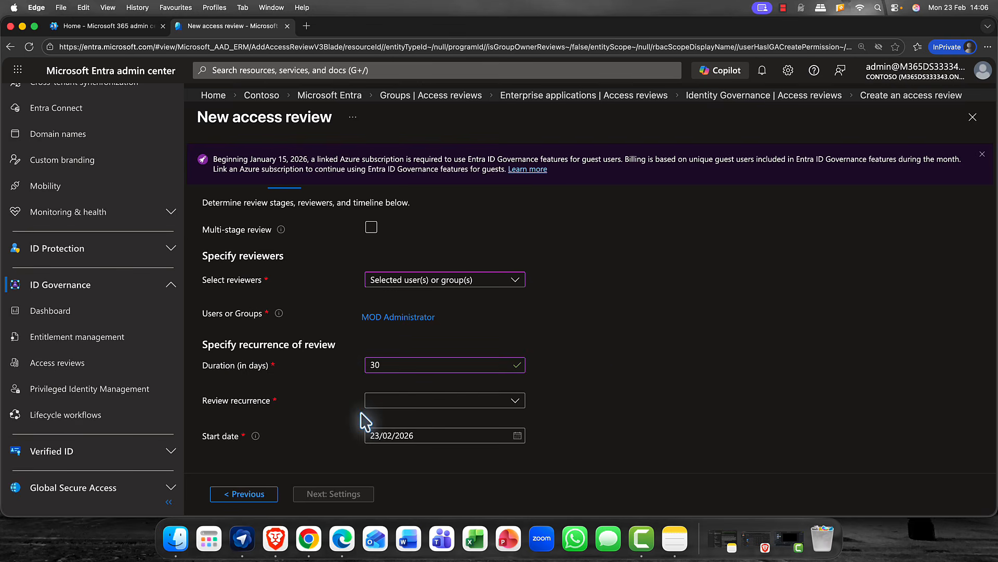
{"action": "left_click", "coordinate": [402, 404]}
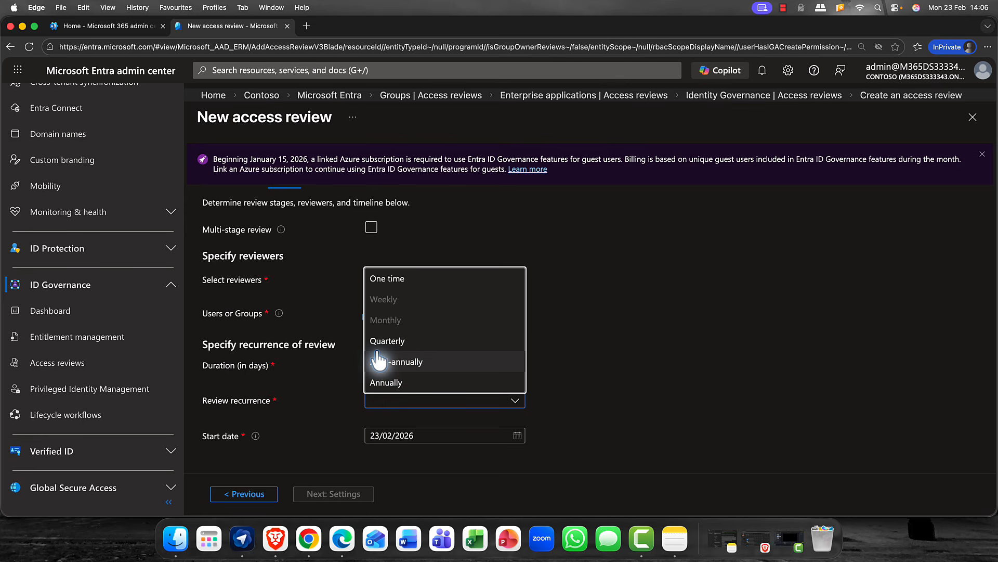
{"action": "left_click", "coordinate": [386, 346]}
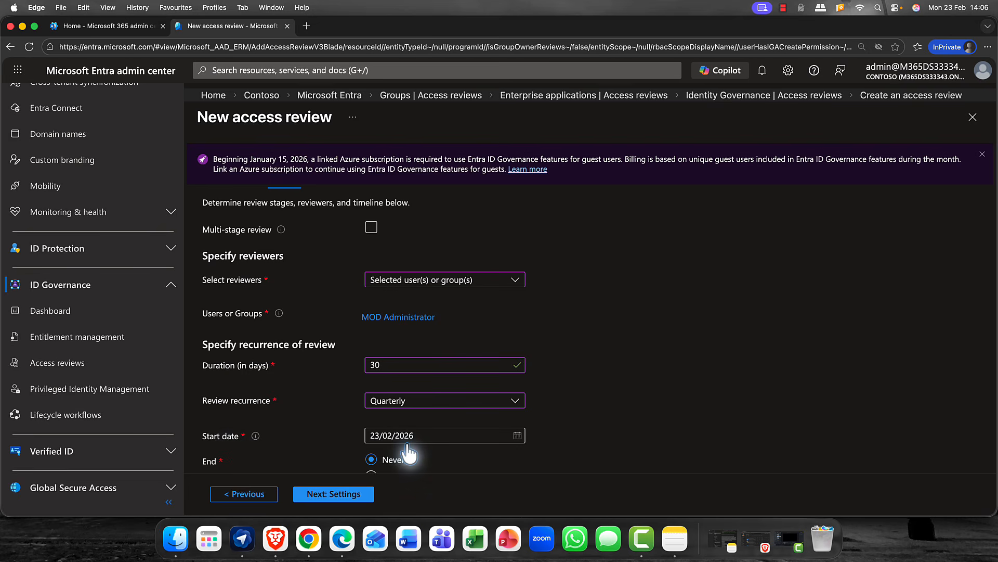
Make the recurring review end after a number of occurrences, with 4 occurrences.
{"action": "scroll", "coordinate": [413, 450], "scroll_direction": "down", "scroll_amount": 2}
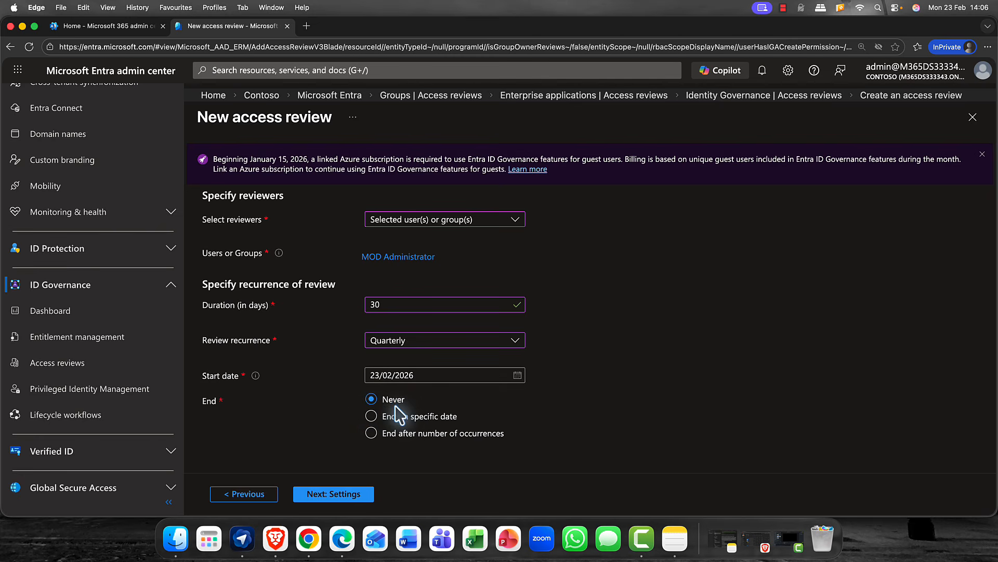
{"action": "left_click", "coordinate": [401, 433]}
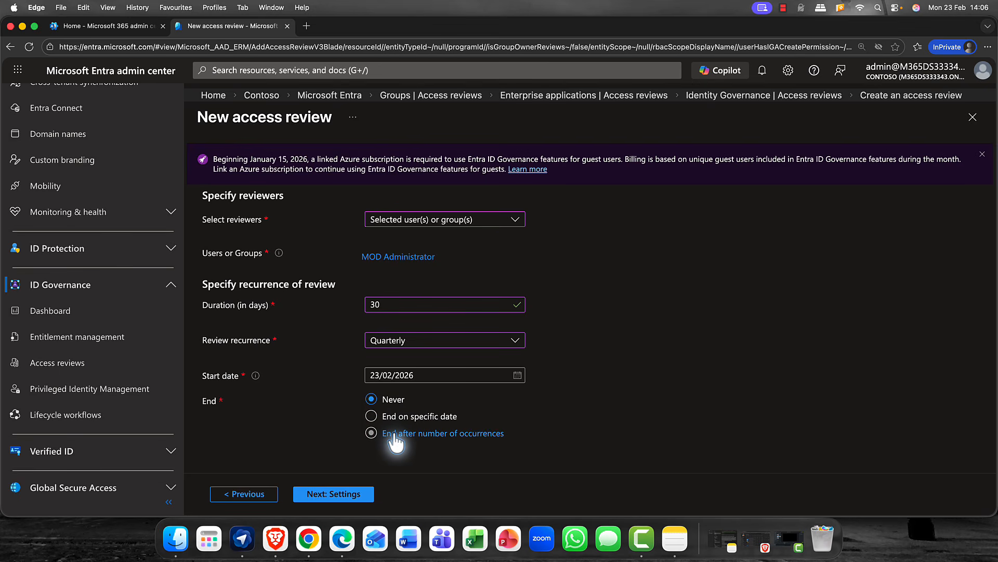
{"action": "scroll", "coordinate": [398, 439], "scroll_direction": "down", "scroll_amount": 1}
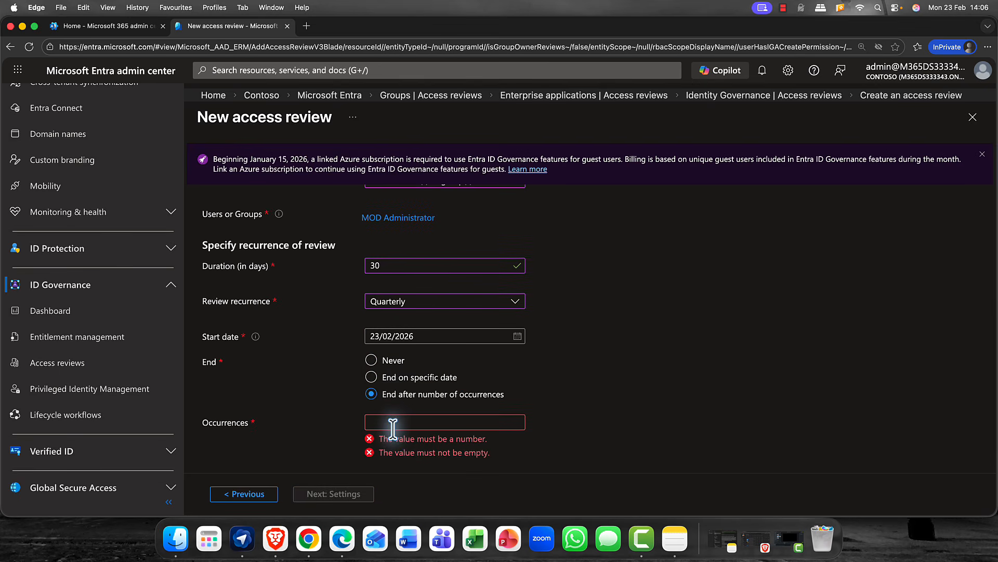
{"action": "left_click", "coordinate": [395, 423]}
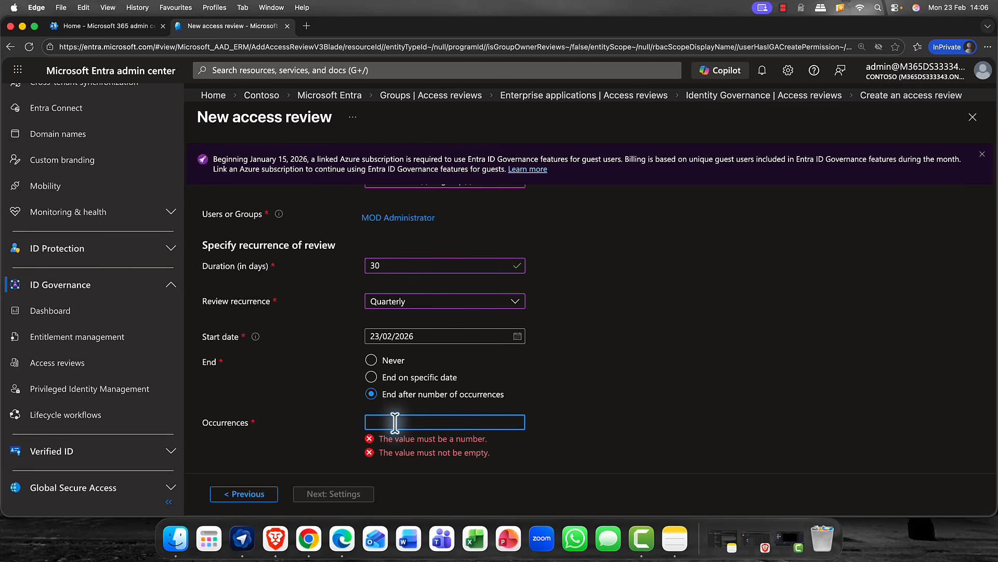
{"action": "type", "text": "4"}
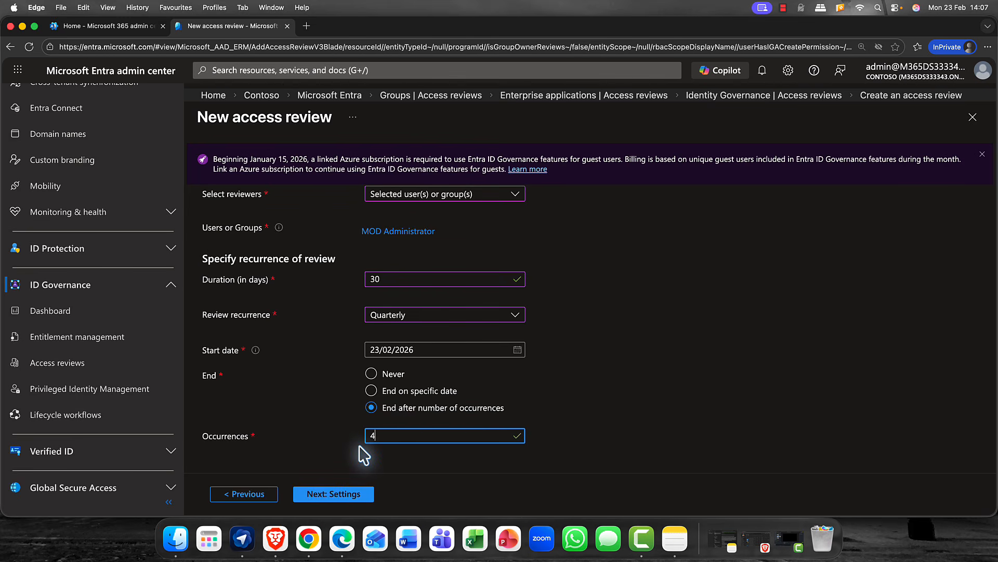
Proceed to the review's completion settings and choose Take recommendations for when reviewers don't respond.
{"action": "left_click", "coordinate": [335, 495]}
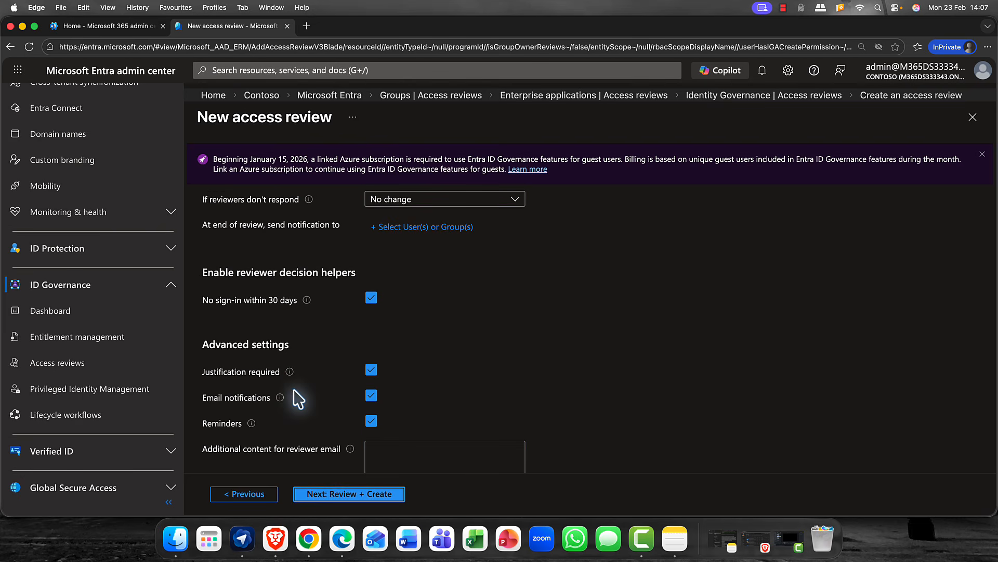
{"action": "scroll", "coordinate": [305, 394], "scroll_direction": "up", "scroll_amount": 1}
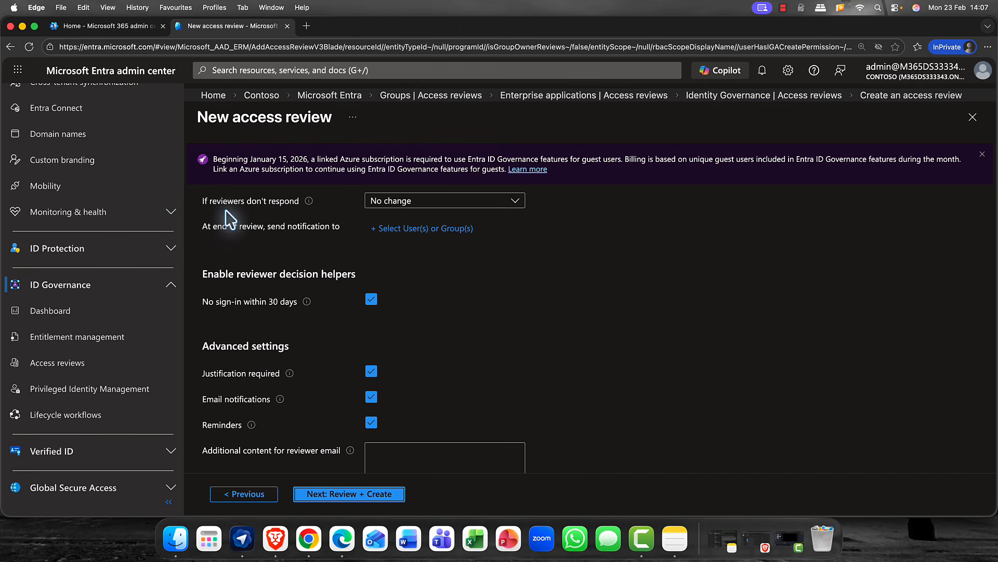
{"action": "left_click", "coordinate": [426, 203]}
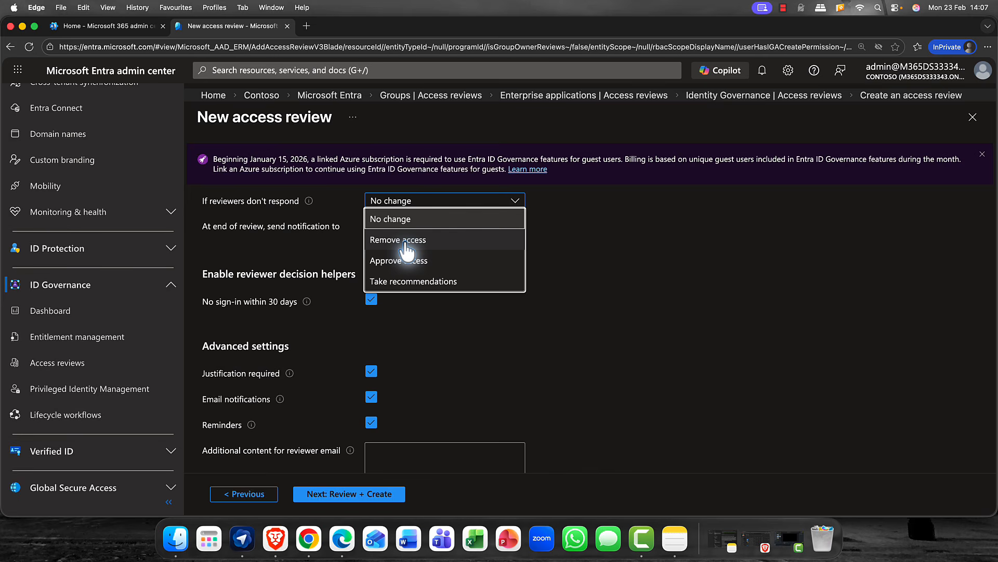
{"action": "left_click", "coordinate": [406, 282]}
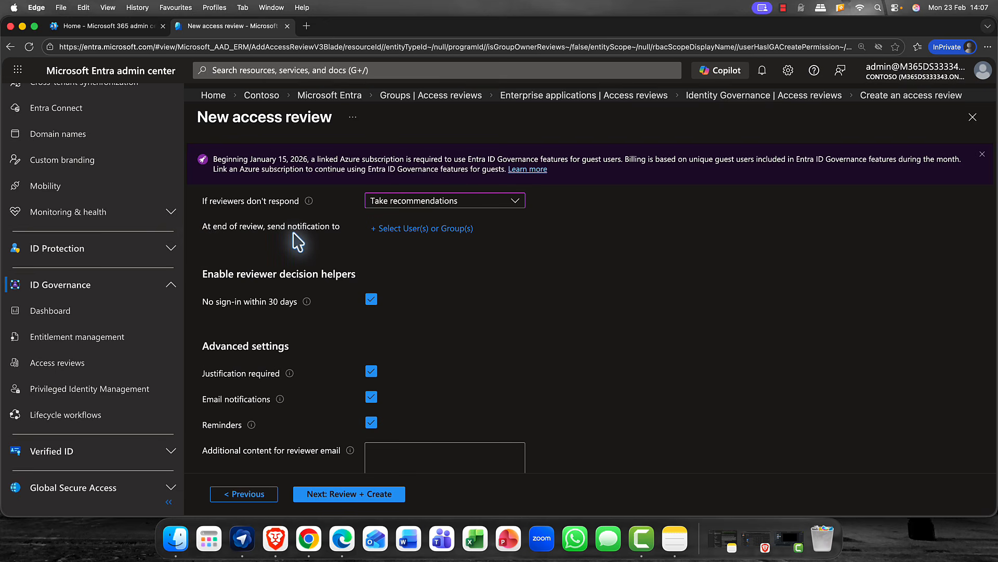
Add MOD Administrator as the recipient of the notification sent at the end of the review.
{"action": "left_click", "coordinate": [389, 230]}
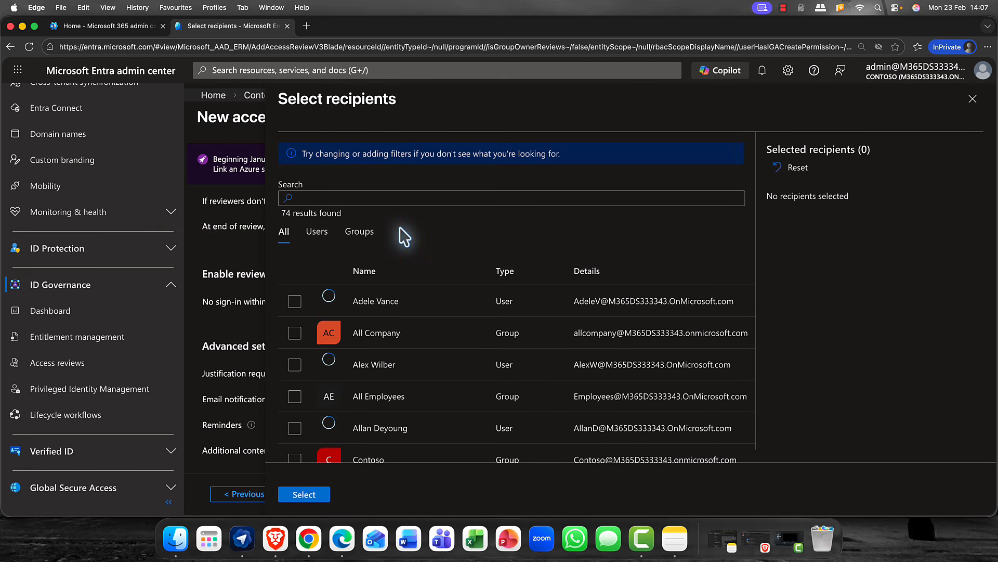
{"action": "left_click", "coordinate": [371, 197]}
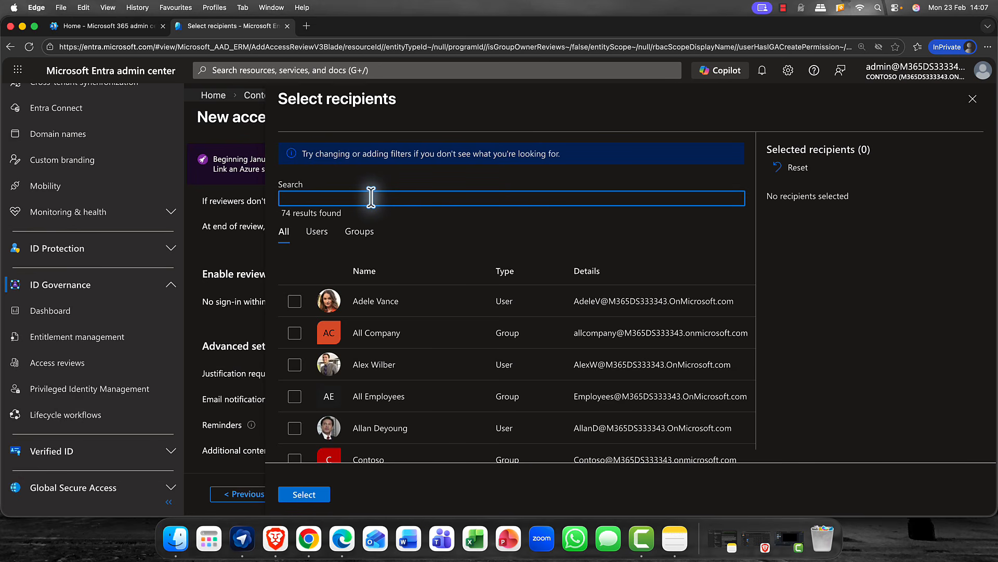
{"action": "type", "text": "mod"}
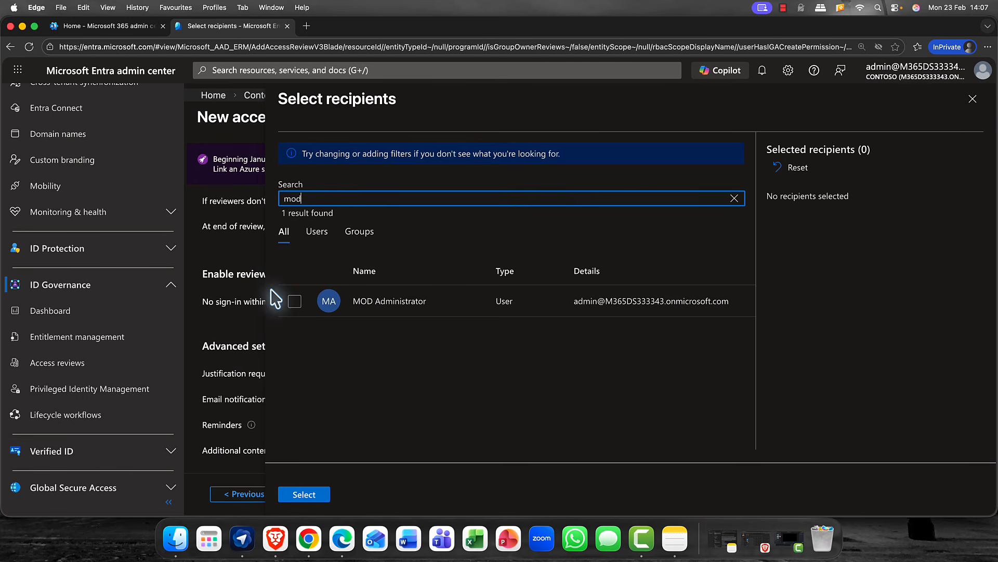
{"action": "left_click", "coordinate": [294, 302]}
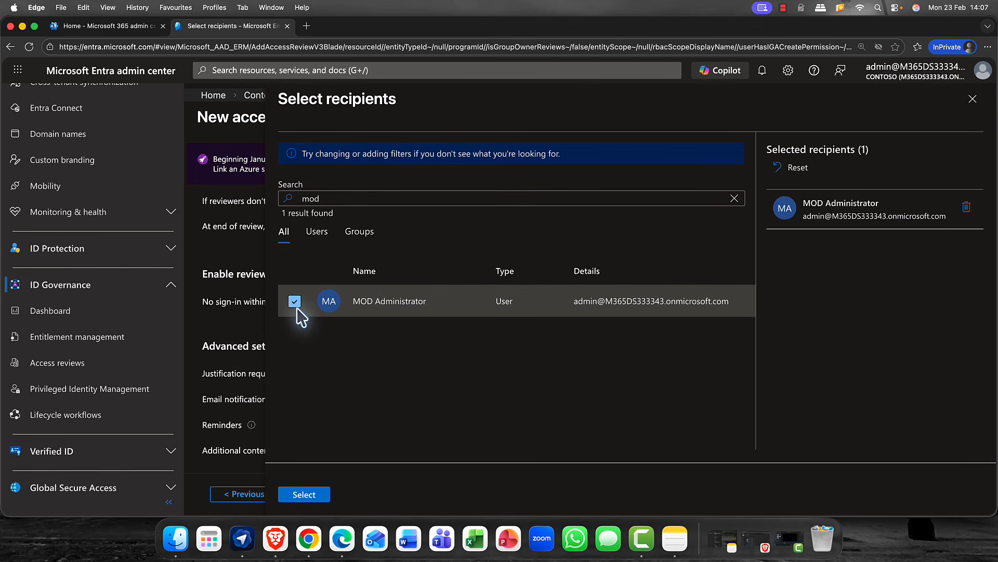
{"action": "left_click", "coordinate": [304, 495]}
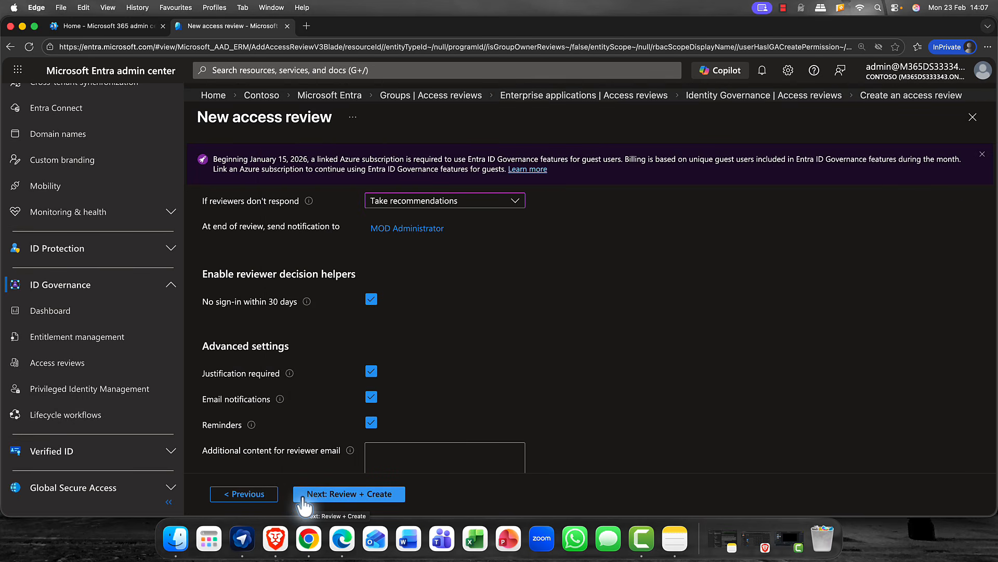
Examine the reviewer decision helpers, advanced settings and upon completion settings of the new access review.
{"action": "scroll", "coordinate": [482, 372], "scroll_direction": "down", "scroll_amount": 2}
{"action": "scroll", "coordinate": [482, 371], "scroll_direction": "down", "scroll_amount": 1}
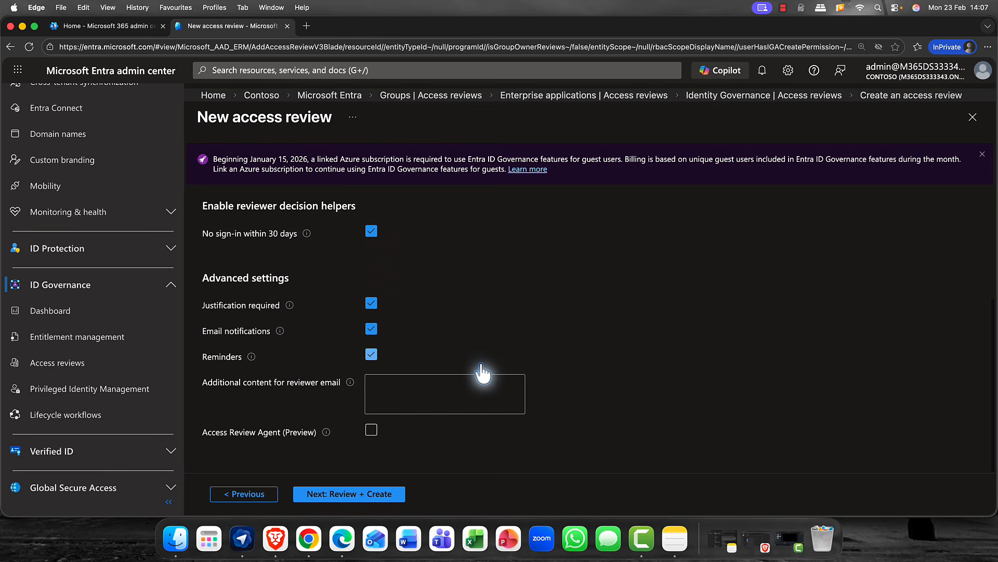
{"action": "left_click", "coordinate": [383, 388]}
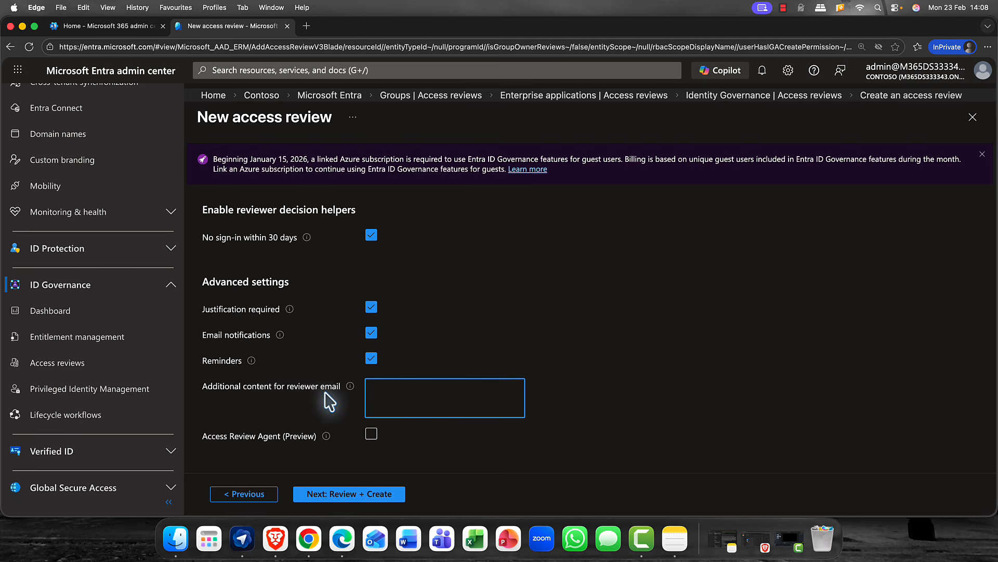
{"action": "scroll", "coordinate": [317, 347], "scroll_direction": "up", "scroll_amount": 2}
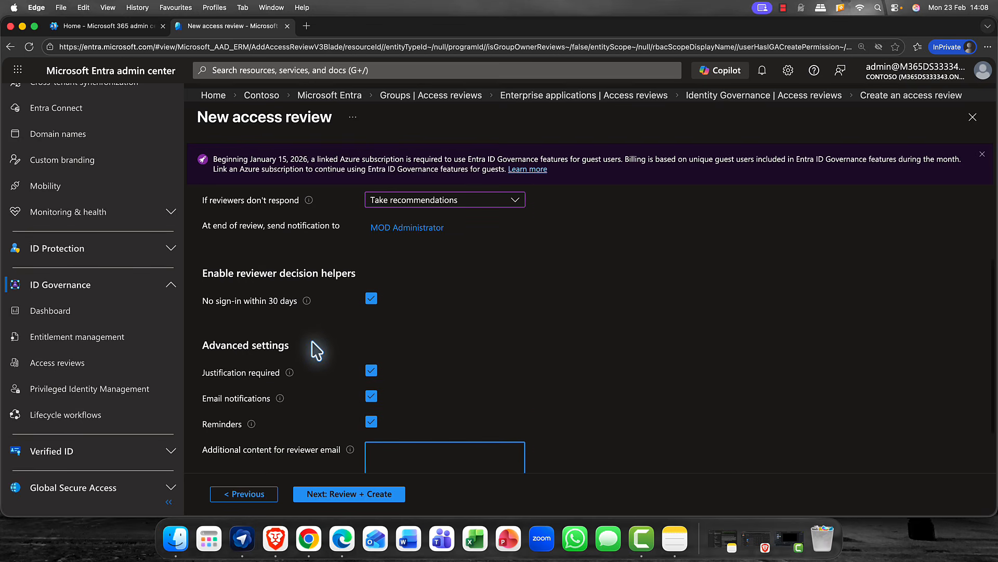
{"action": "scroll", "coordinate": [304, 326], "scroll_direction": "up", "scroll_amount": 1}
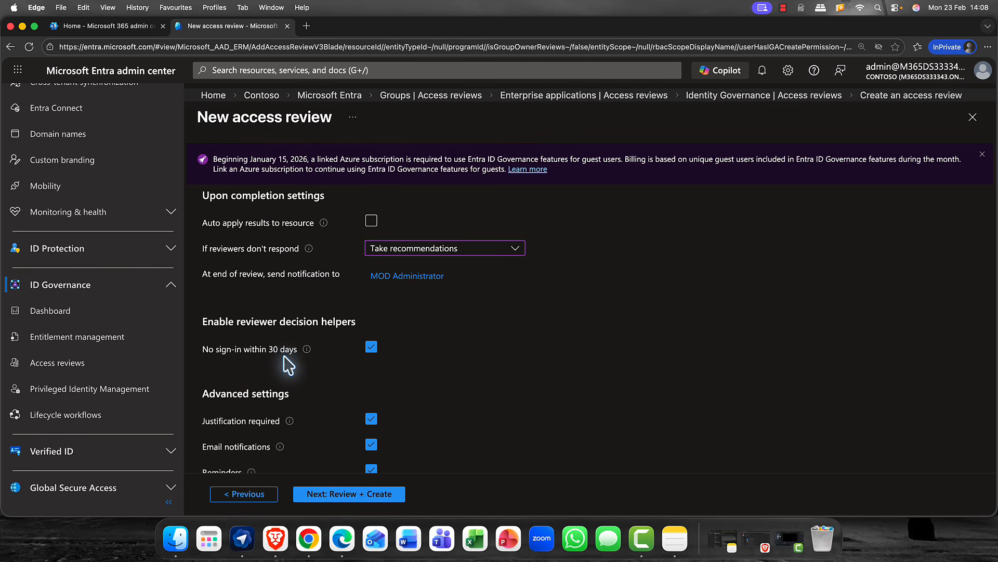
Look over the decision helpers and advanced settings, enabling the Access Review Agent (Preview) option and disabling it again.
{"action": "scroll", "coordinate": [284, 356], "scroll_direction": "up", "scroll_amount": 1}
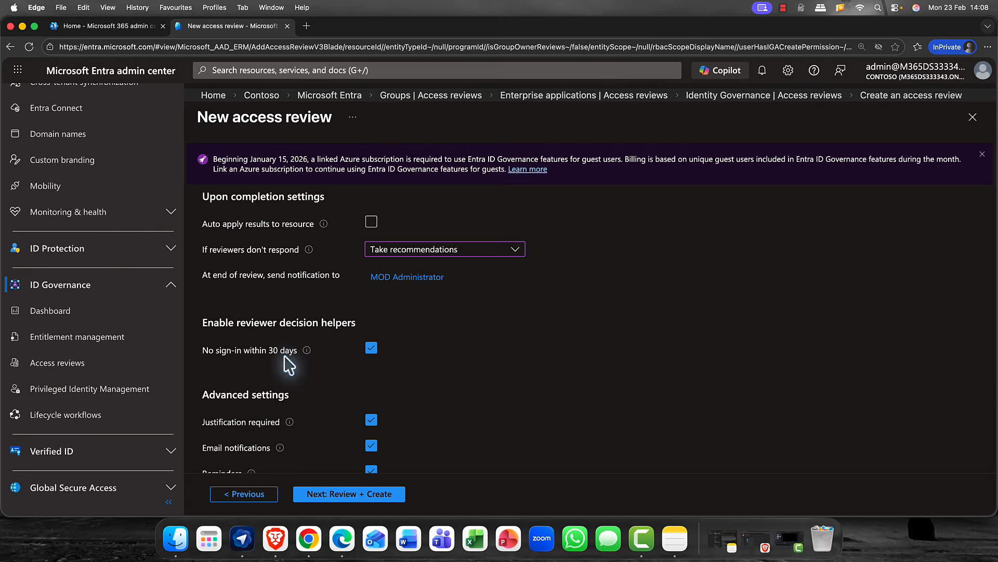
{"action": "scroll", "coordinate": [289, 364], "scroll_direction": "down", "scroll_amount": 1}
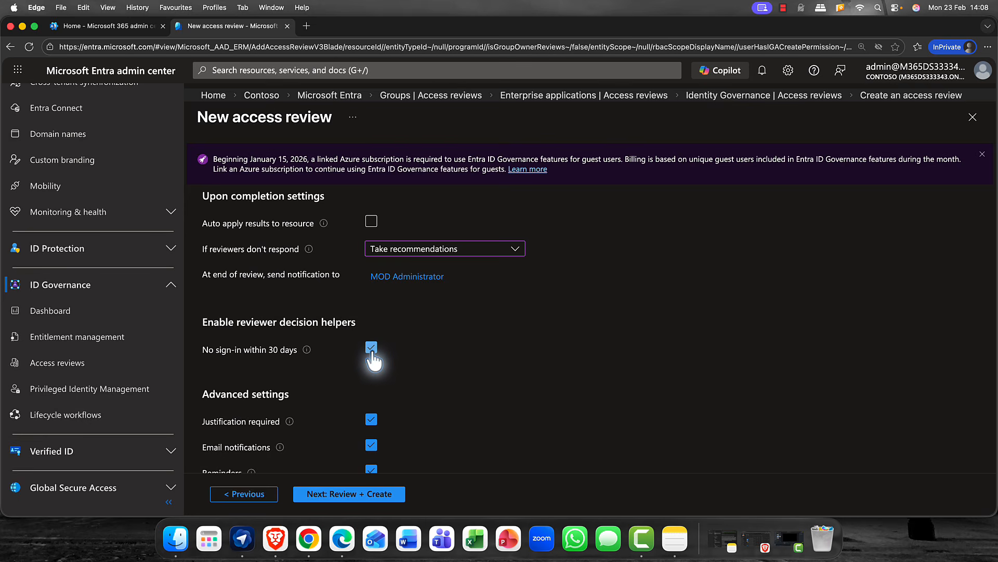
{"action": "scroll", "coordinate": [372, 353], "scroll_direction": "down", "scroll_amount": 3}
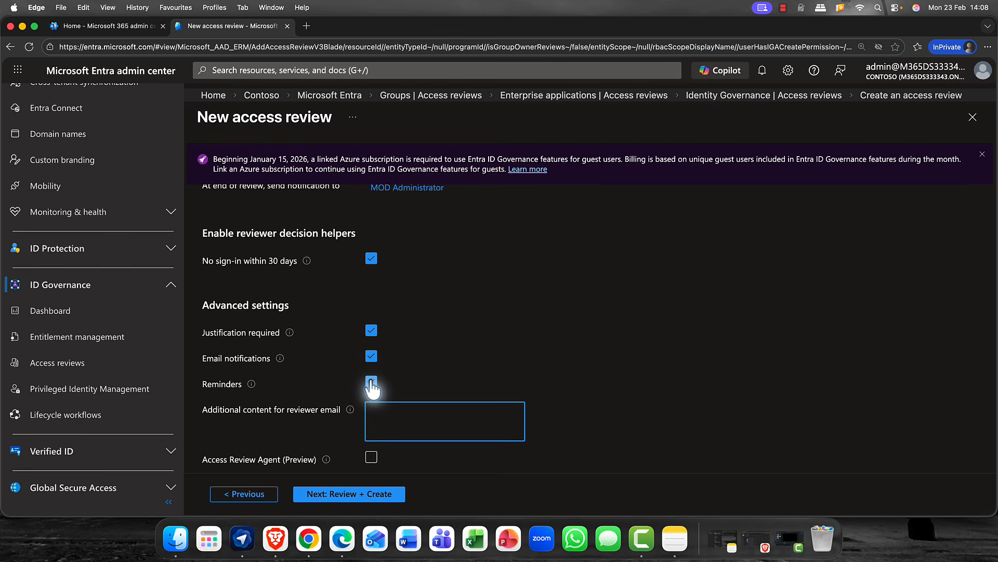
{"action": "scroll", "coordinate": [372, 384], "scroll_direction": "down", "scroll_amount": 1}
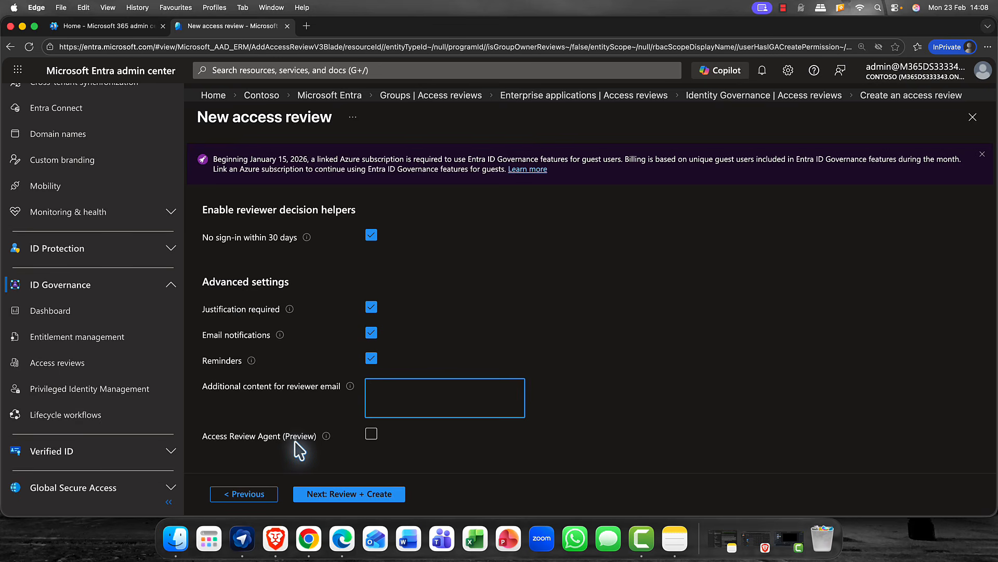
{"action": "left_click", "coordinate": [372, 435]}
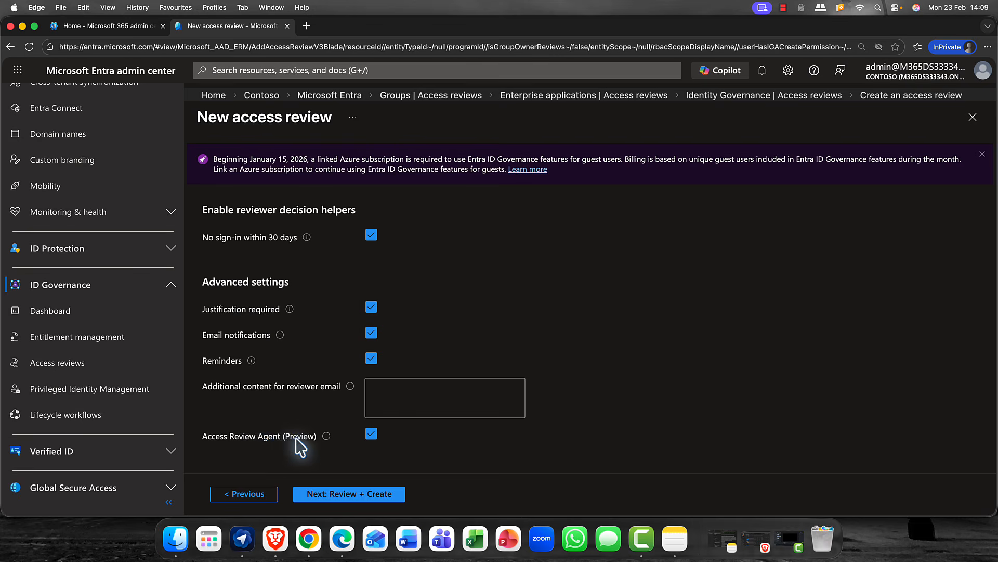
{"action": "left_click", "coordinate": [371, 436]}
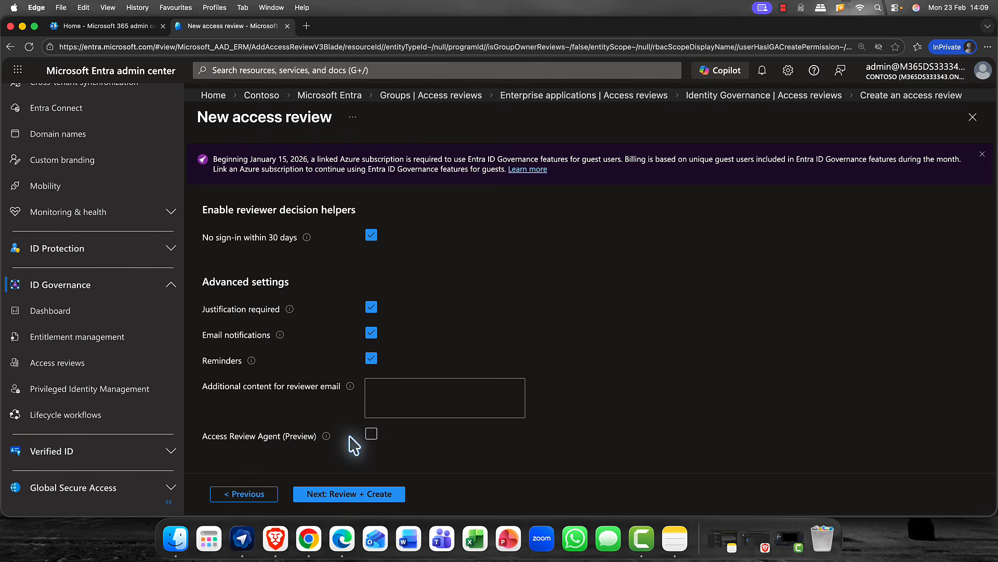
Proceed to the review and create stage and name the access review Stirling Review.
{"action": "left_click", "coordinate": [349, 497]}
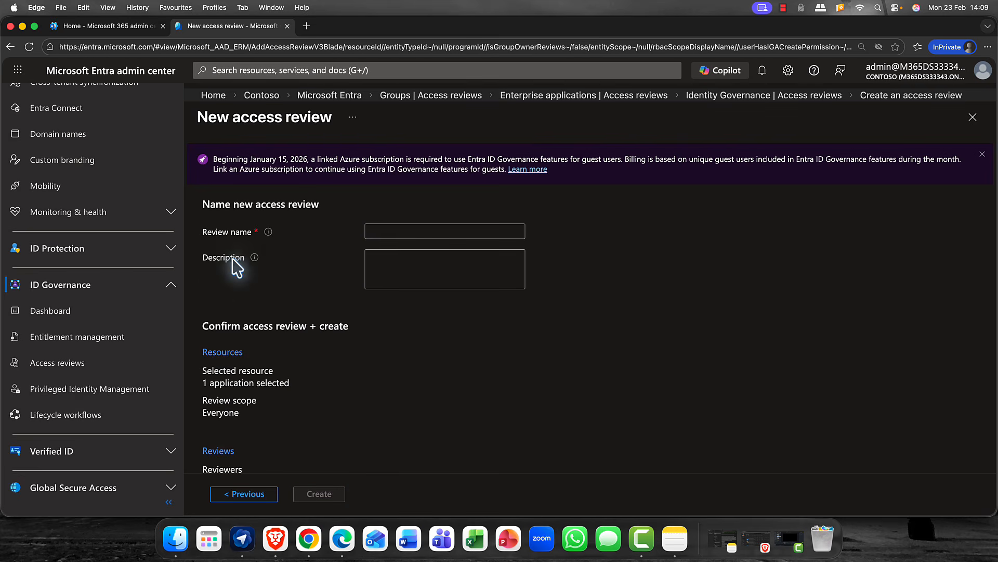
{"action": "left_click", "coordinate": [420, 229]}
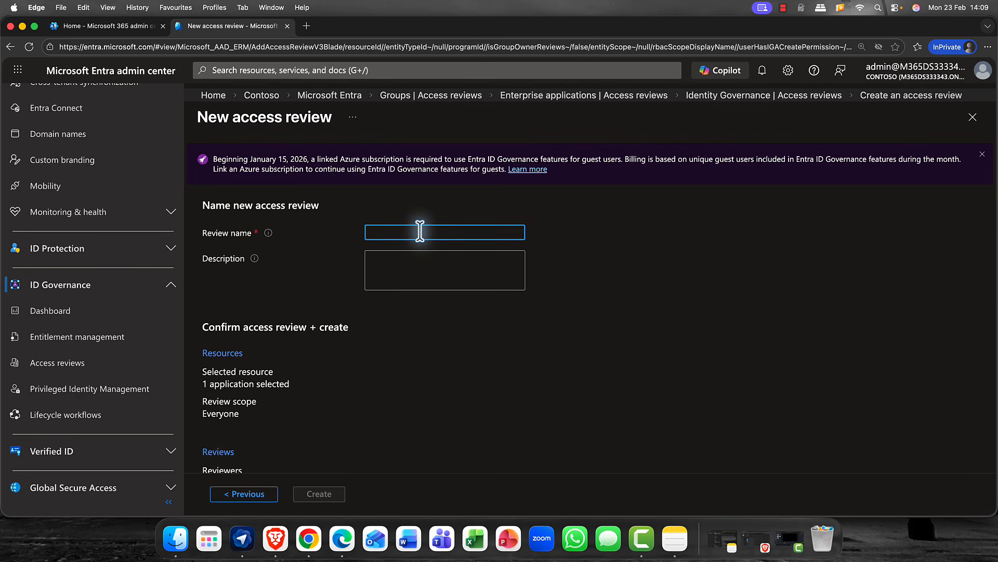
{"action": "type", "text": "Stirling Review"}
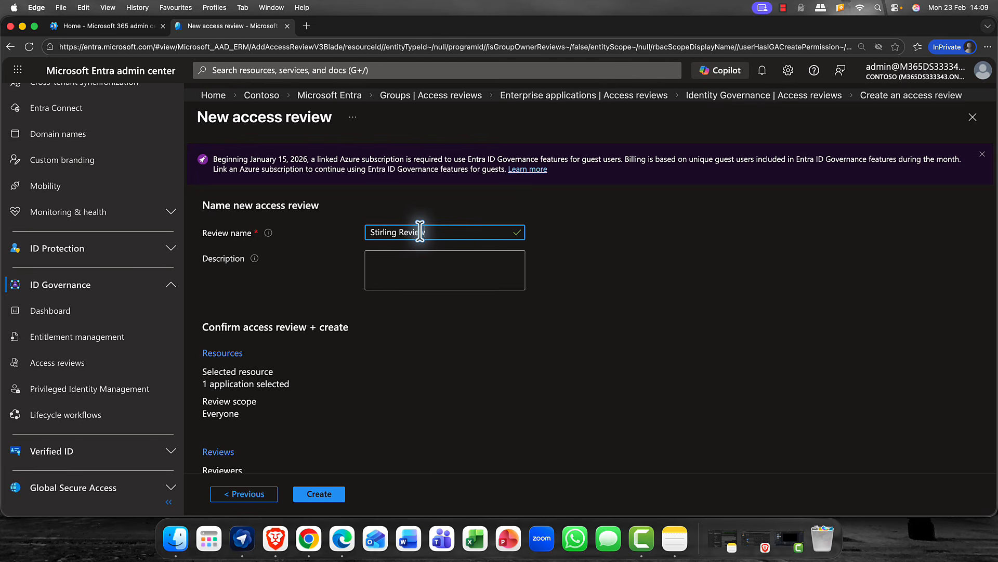
{"action": "left_click", "coordinate": [416, 273]}
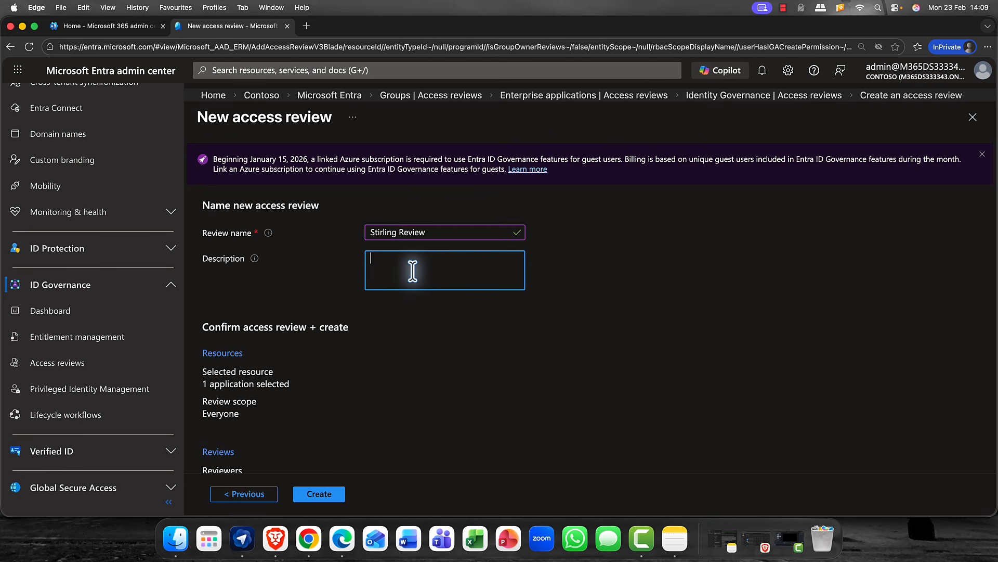
Check the summary of resources, reviewers and settings, and create the access review.
{"action": "scroll", "coordinate": [401, 281], "scroll_direction": "down", "scroll_amount": 5}
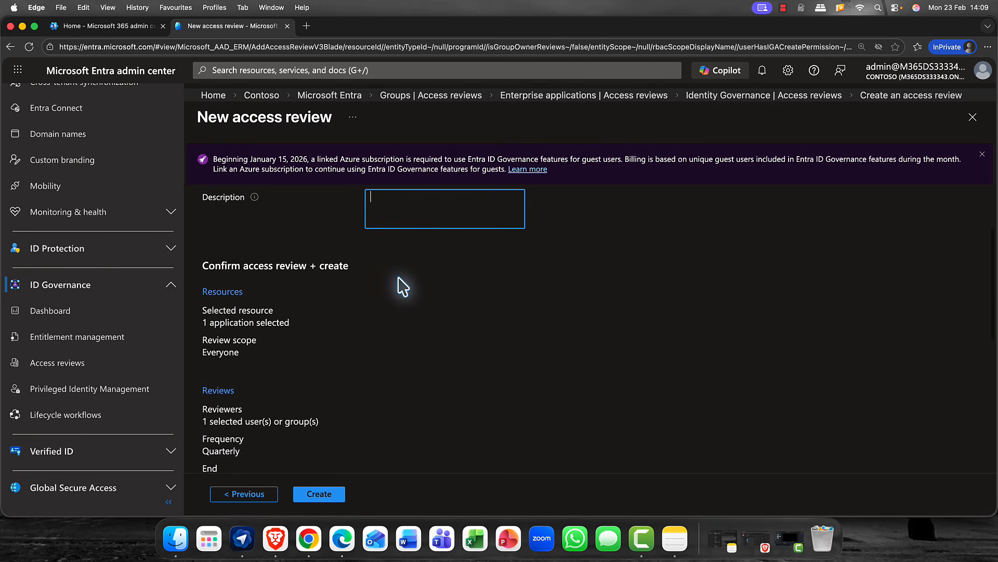
{"action": "scroll", "coordinate": [403, 287], "scroll_direction": "down", "scroll_amount": 8}
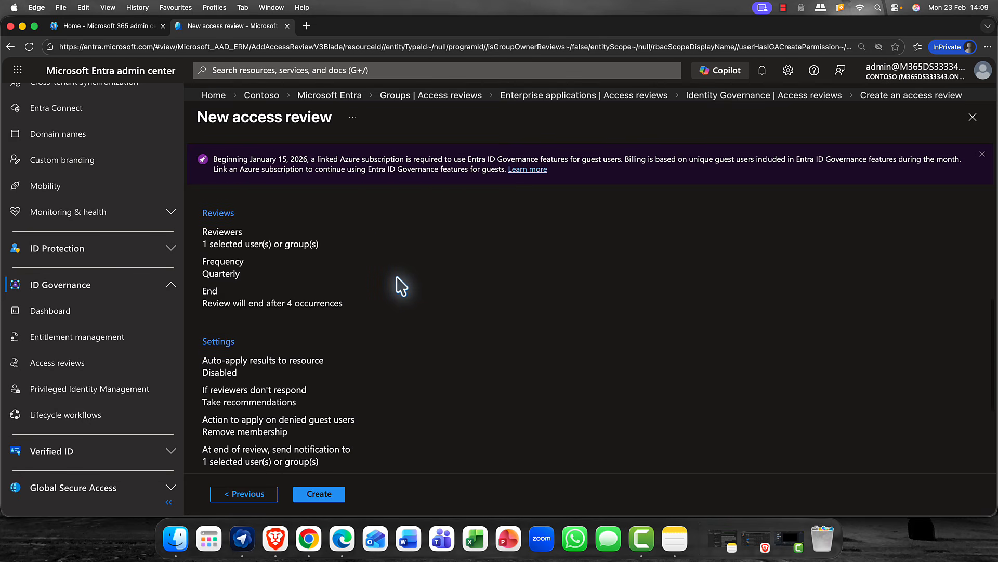
{"action": "scroll", "coordinate": [400, 286], "scroll_direction": "down", "scroll_amount": 2}
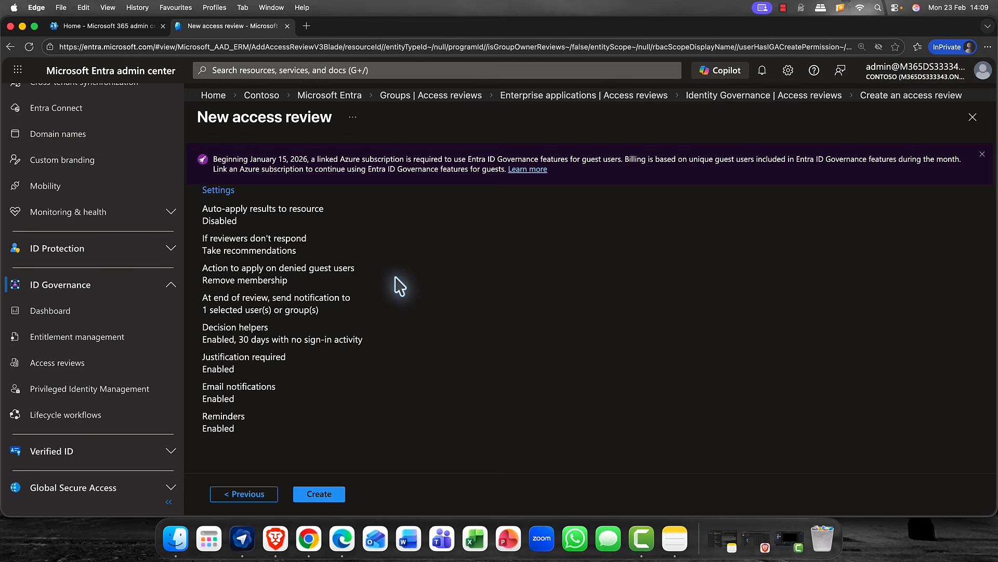
{"action": "left_click", "coordinate": [315, 496]}
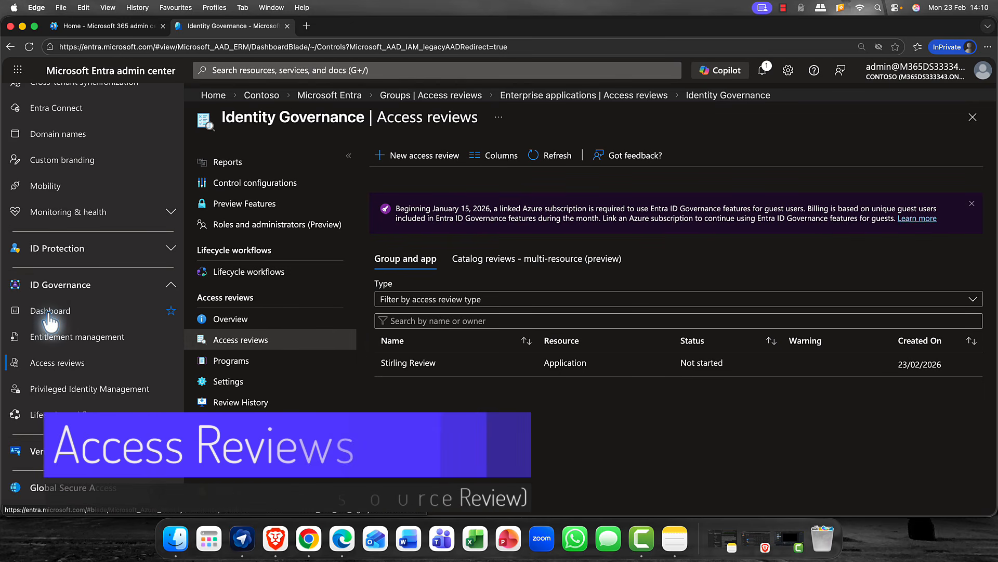
Go to entitlement management in ID Governance and open the list of catalogs.
{"action": "scroll", "coordinate": [57, 359], "scroll_direction": "down", "scroll_amount": 5}
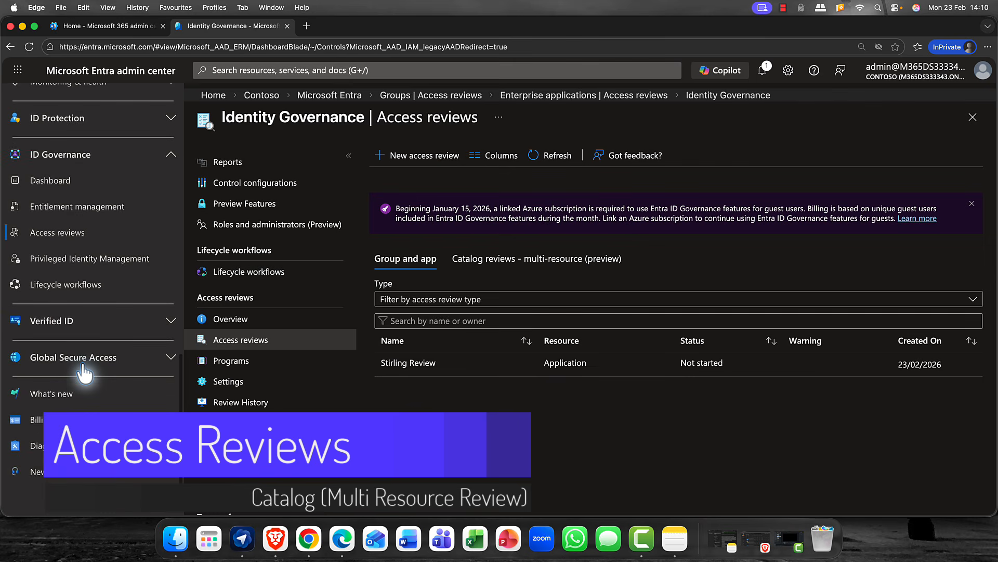
{"action": "scroll", "coordinate": [70, 320], "scroll_direction": "up", "scroll_amount": 3}
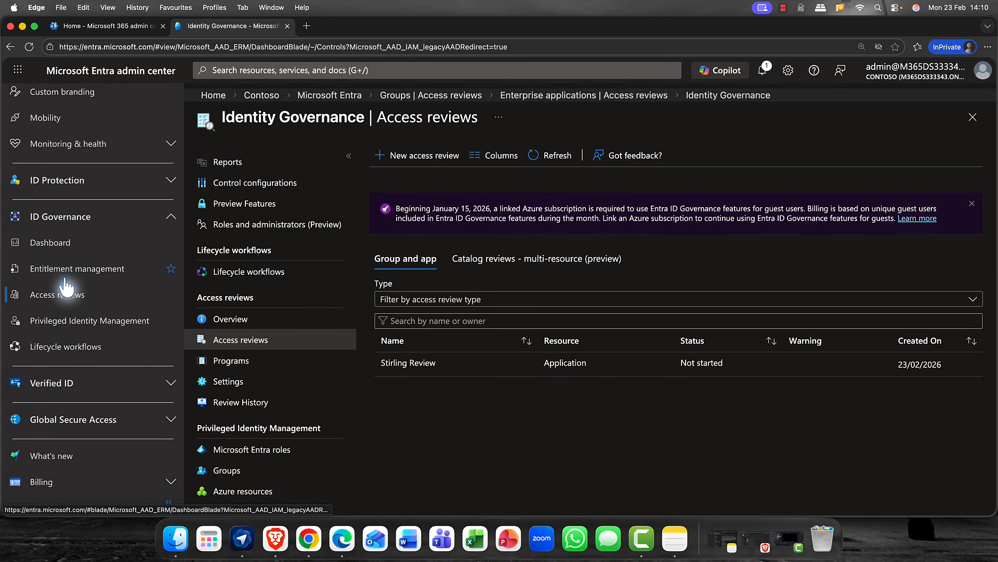
{"action": "left_click", "coordinate": [68, 295]}
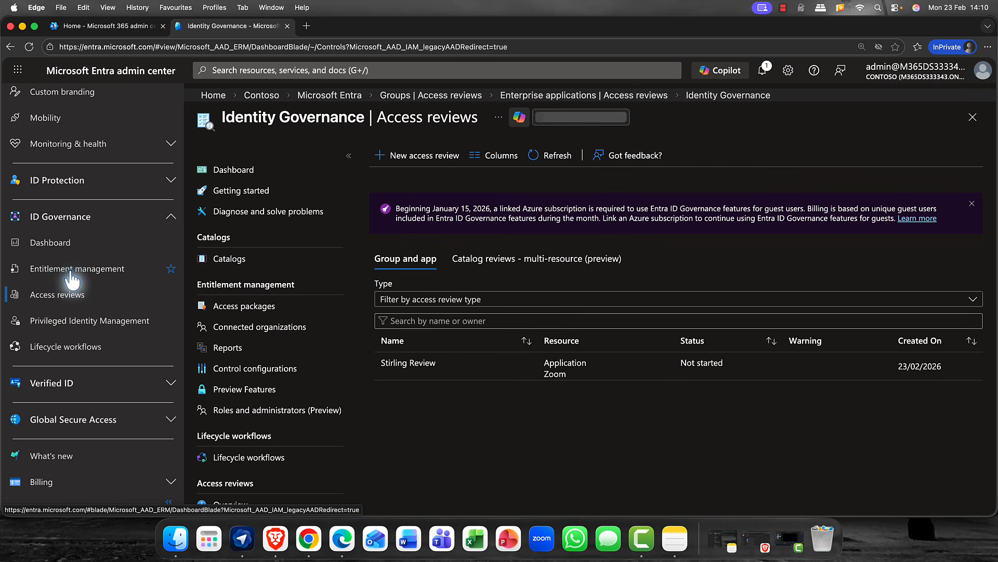
{"action": "left_click", "coordinate": [72, 271]}
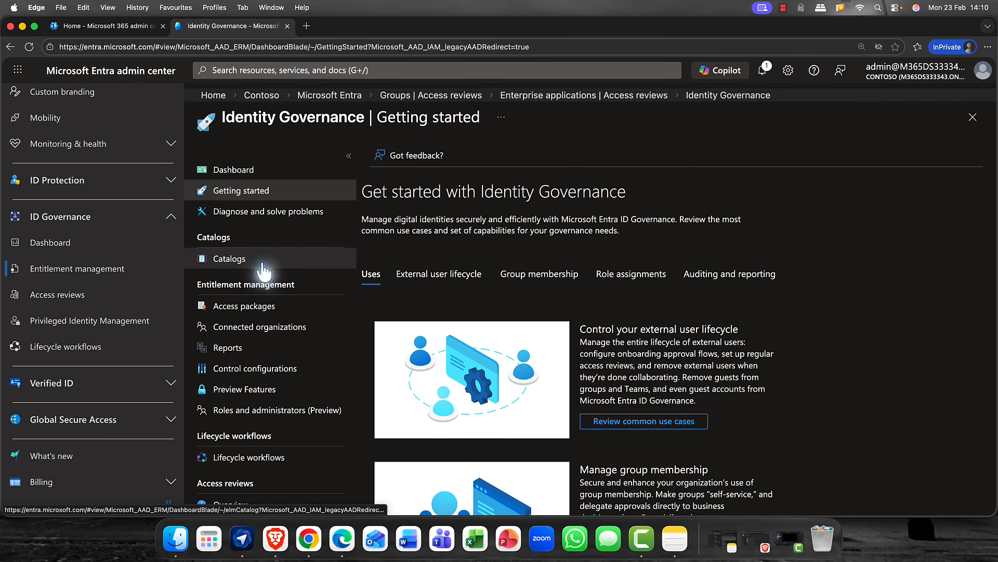
{"action": "left_click", "coordinate": [244, 328]}
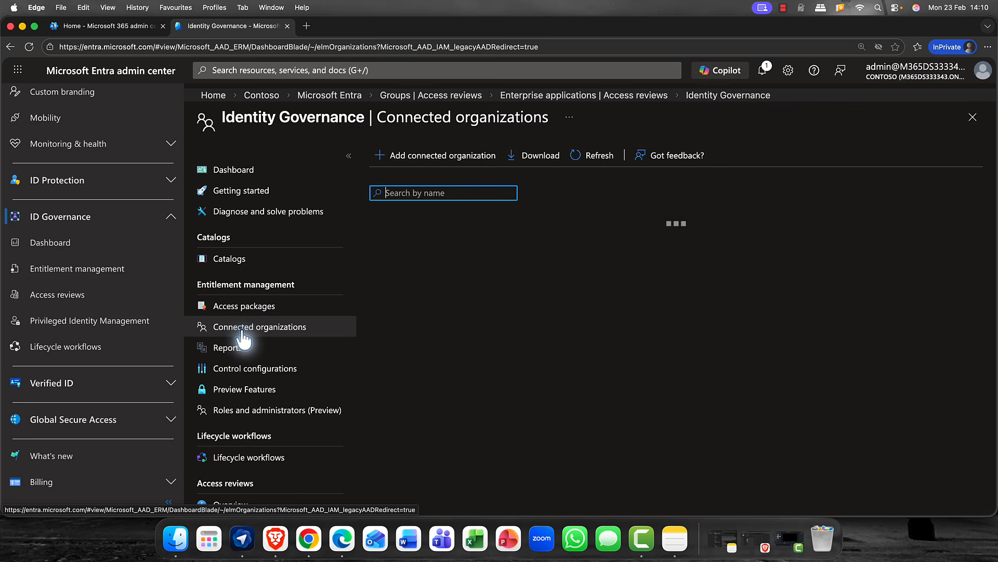
{"action": "left_click", "coordinate": [243, 308]}
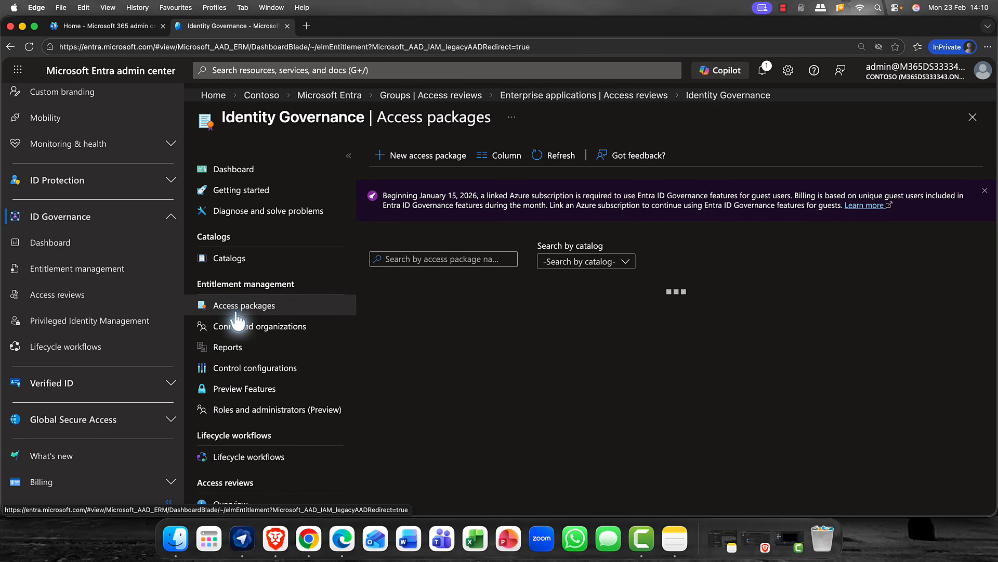
{"action": "left_click", "coordinate": [227, 261]}
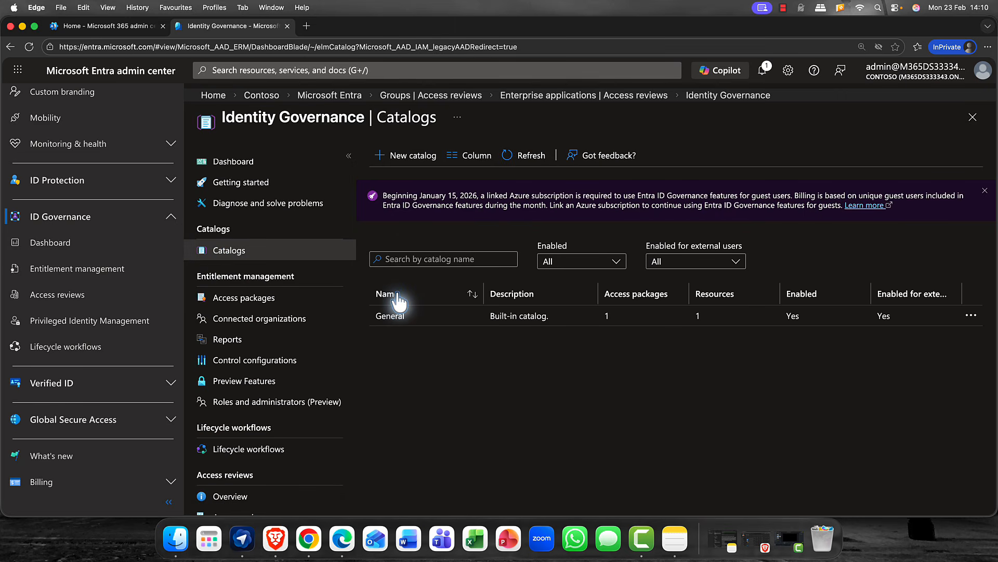
{"action": "scroll", "coordinate": [330, 285], "scroll_direction": "down", "scroll_amount": 1}
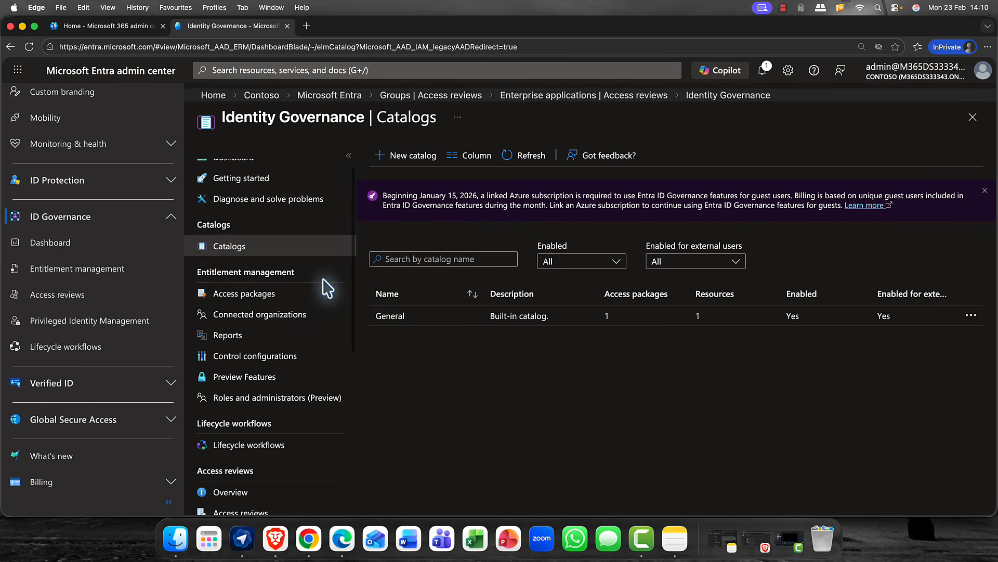
{"action": "scroll", "coordinate": [323, 287], "scroll_direction": "up", "scroll_amount": 1}
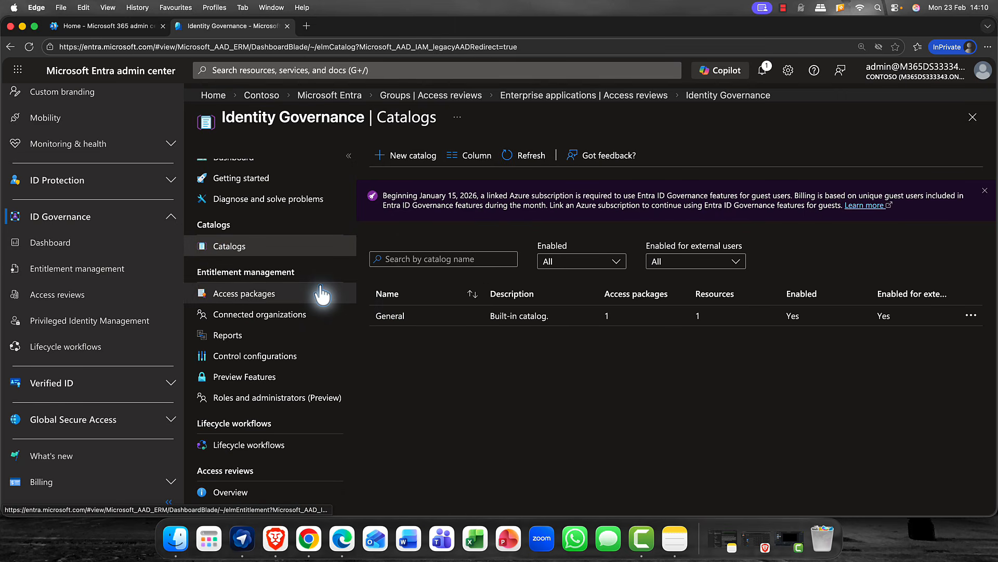
Create a new catalog with Stirling catalog as both its name and its description.
{"action": "left_click", "coordinate": [414, 165]}
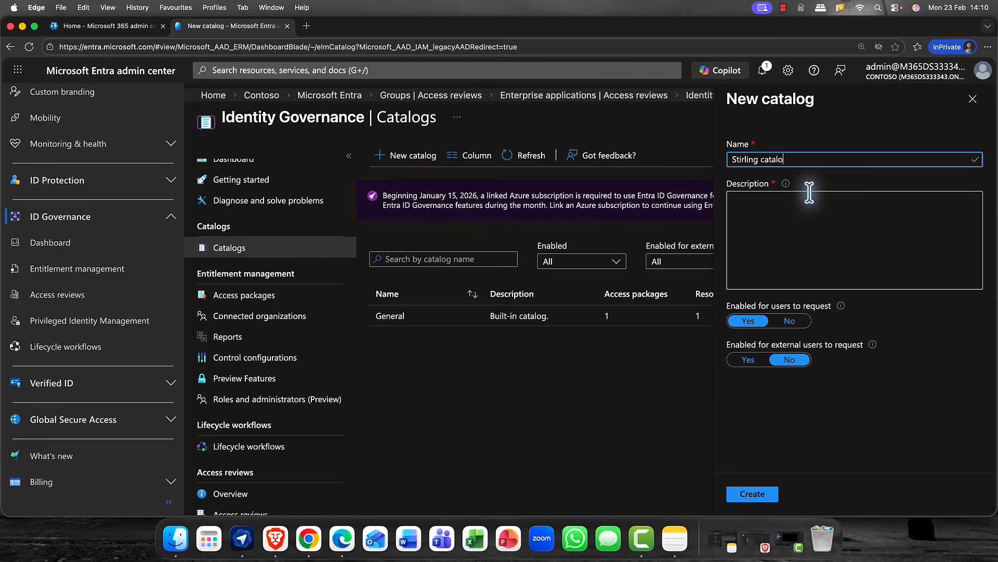
{"action": "left_click", "coordinate": [789, 226]}
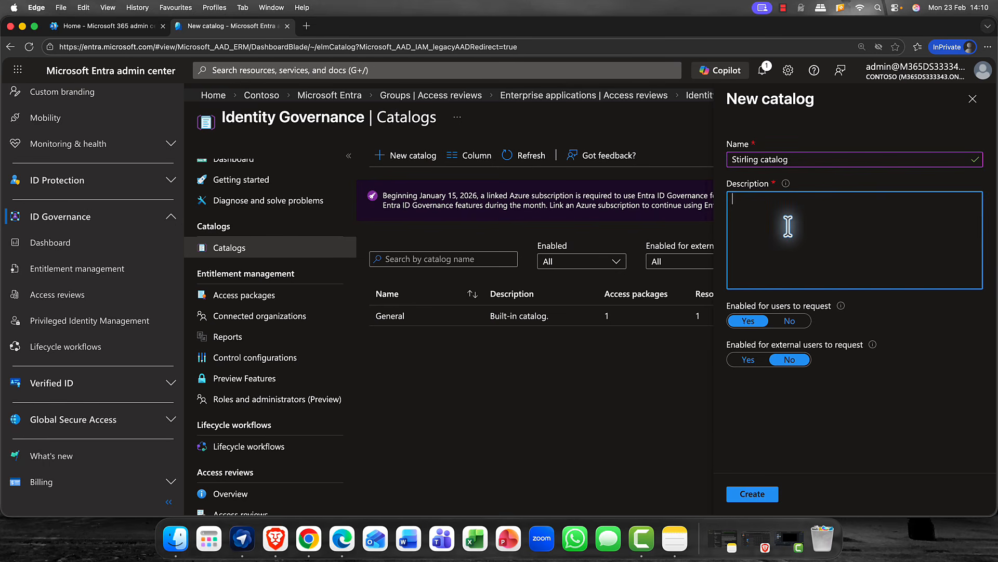
{"action": "left_click", "coordinate": [805, 161]}
{"action": "triple_click", "coordinate": [765, 160]}
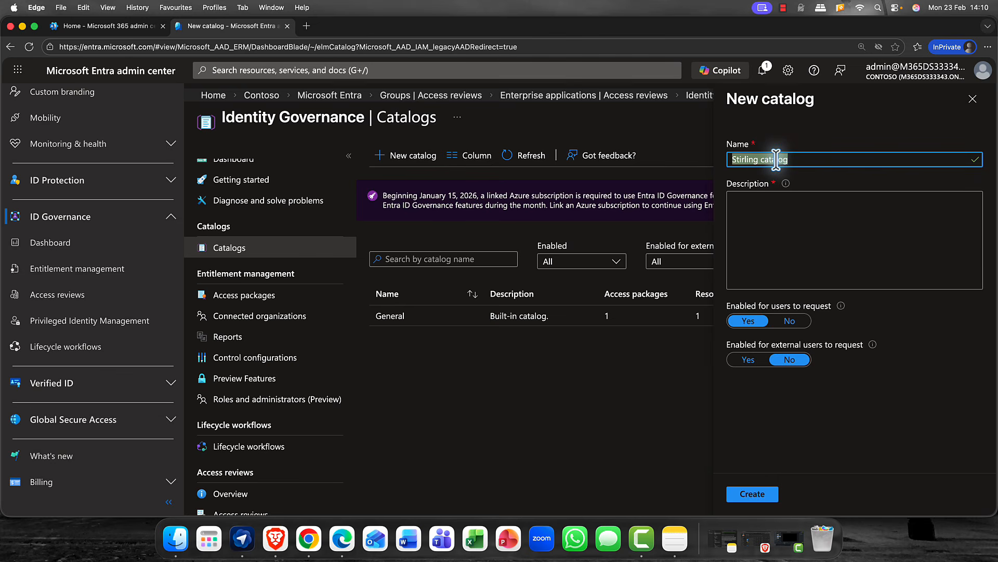
{"action": "right_click", "coordinate": [774, 160]}
{"action": "left_click", "coordinate": [799, 246]}
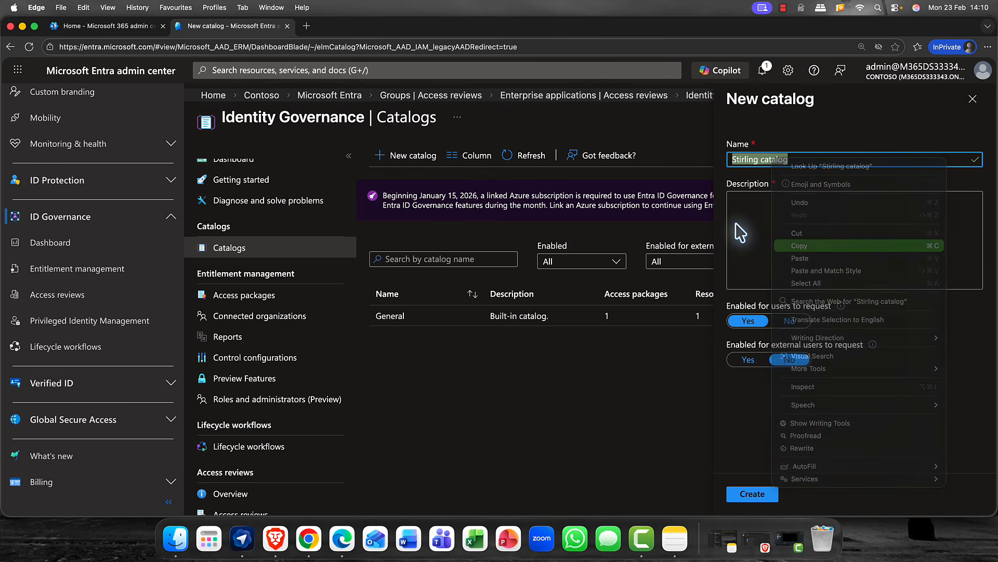
{"action": "left_click", "coordinate": [733, 207]}
{"action": "right_click", "coordinate": [733, 207]}
{"action": "left_click", "coordinate": [761, 276]}
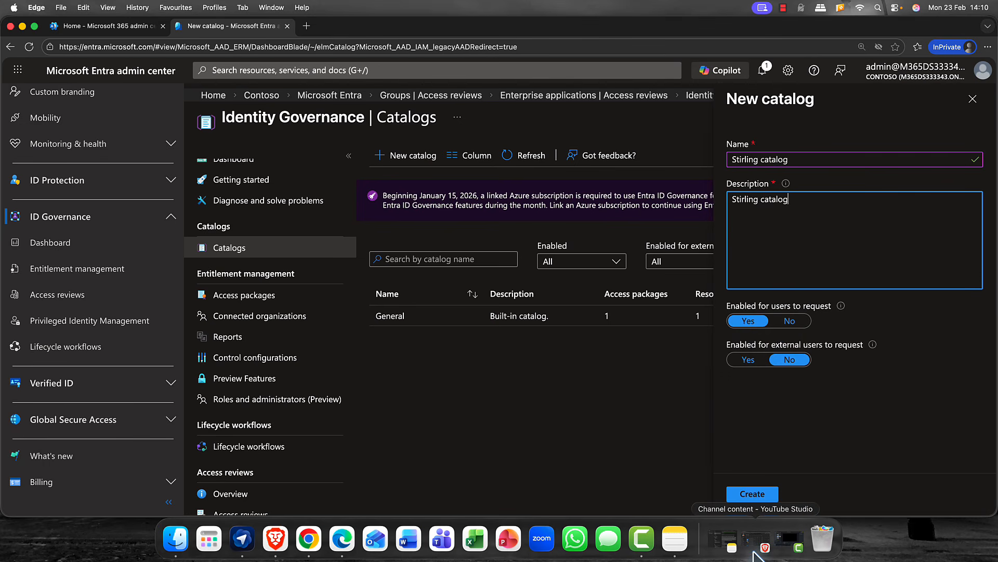
{"action": "left_click", "coordinate": [751, 495]}
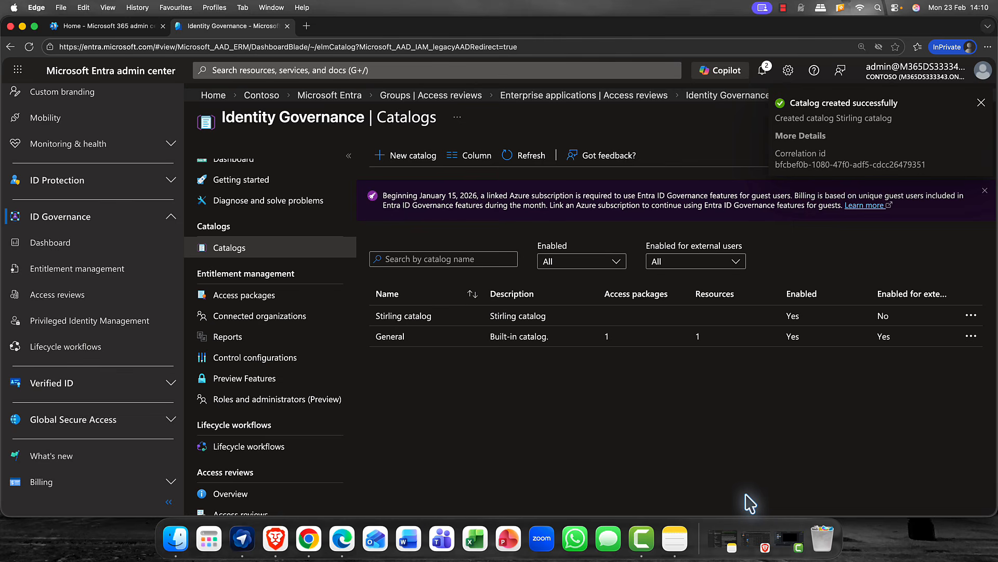
Open the resources of Stirling catalog and select the groups Contoso, Contoso Team and Executives as resources for it.
{"action": "left_click", "coordinate": [407, 318]}
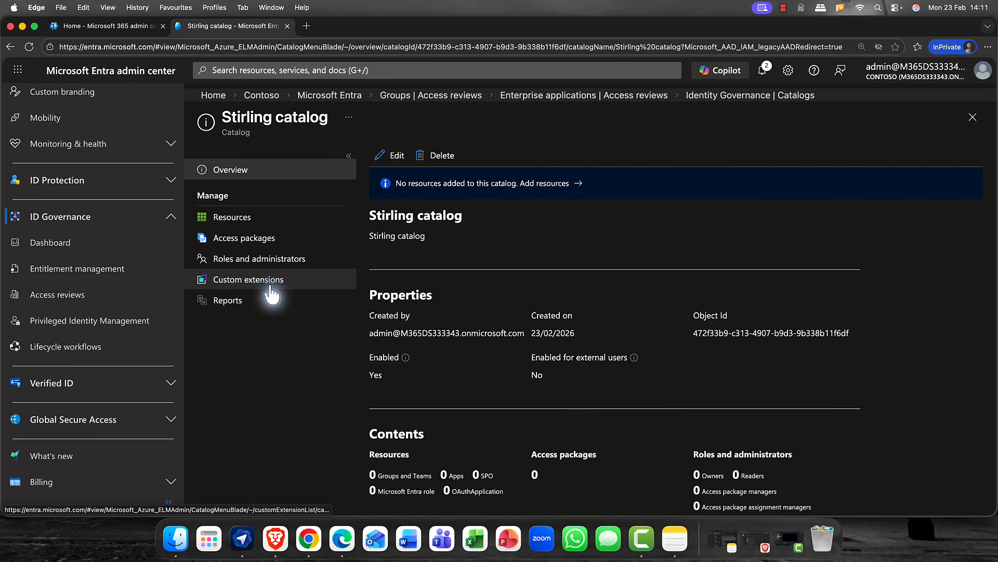
{"action": "left_click", "coordinate": [235, 218]}
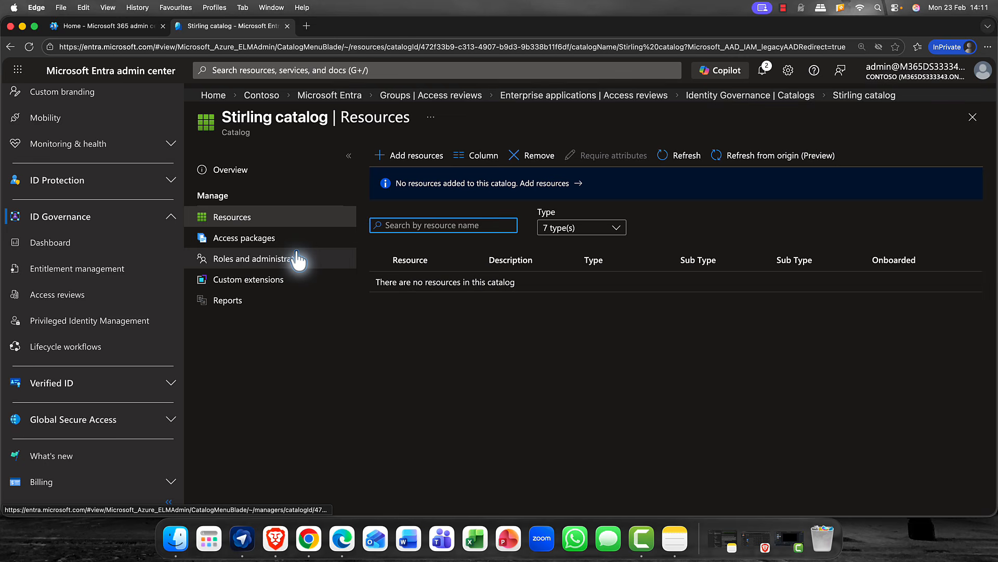
{"action": "left_click", "coordinate": [410, 155]}
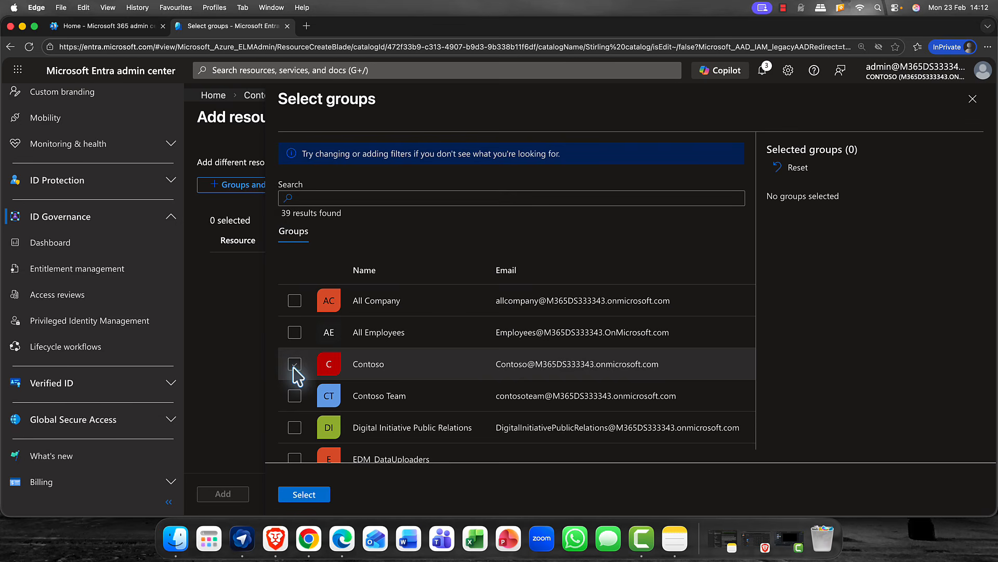
{"action": "left_click", "coordinate": [295, 365]}
{"action": "left_click", "coordinate": [294, 397]}
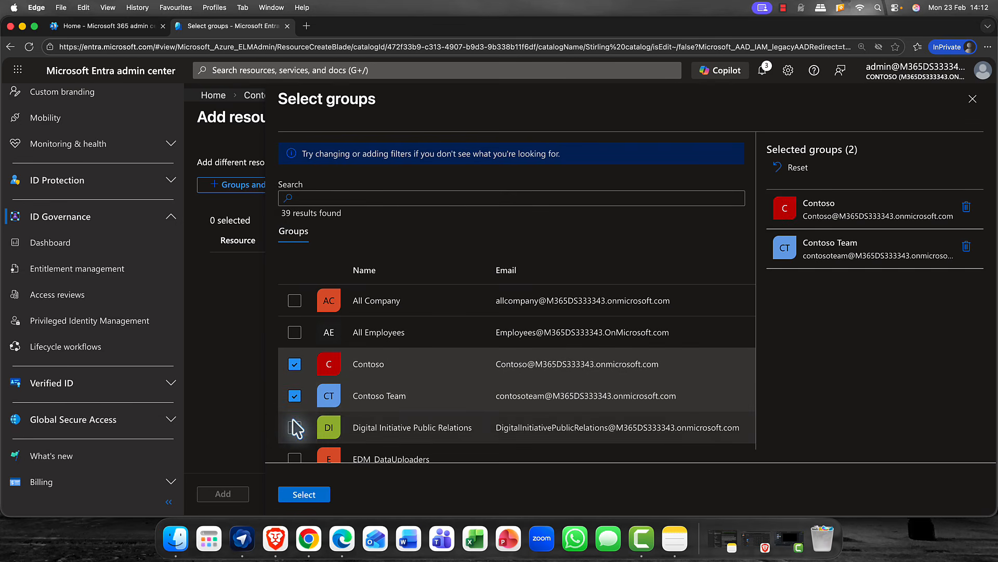
{"action": "scroll", "coordinate": [298, 421], "scroll_direction": "down", "scroll_amount": 3}
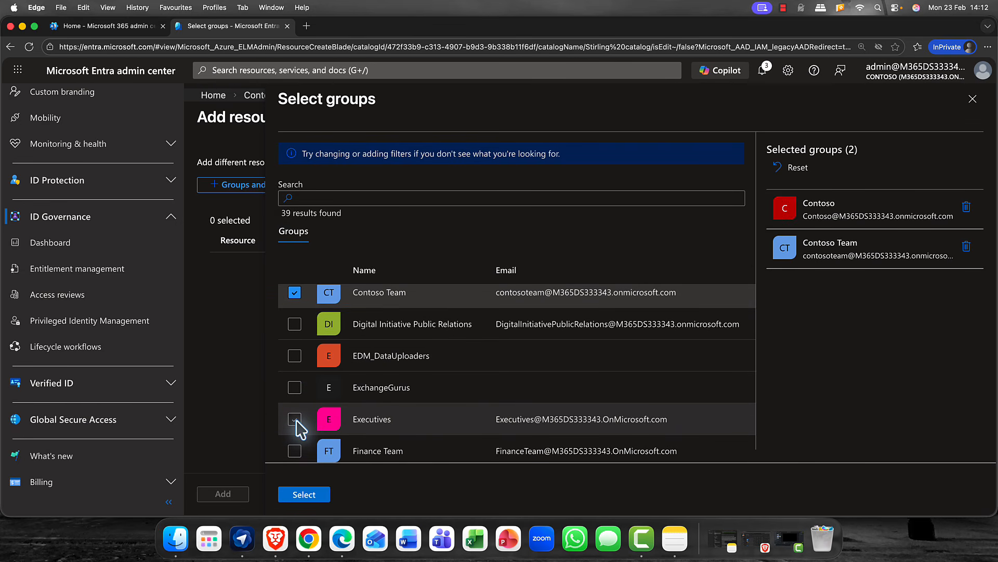
{"action": "left_click", "coordinate": [294, 419]}
{"action": "left_click", "coordinate": [307, 495]}
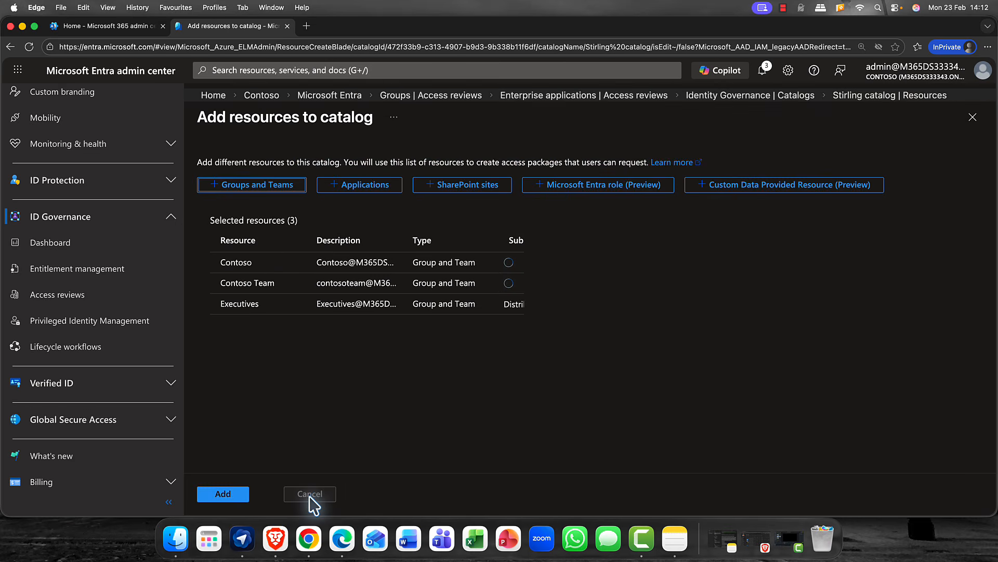
Select the applications Box, LinkedIn and Zoom as resources for Stirling catalog.
{"action": "left_click", "coordinate": [361, 187]}
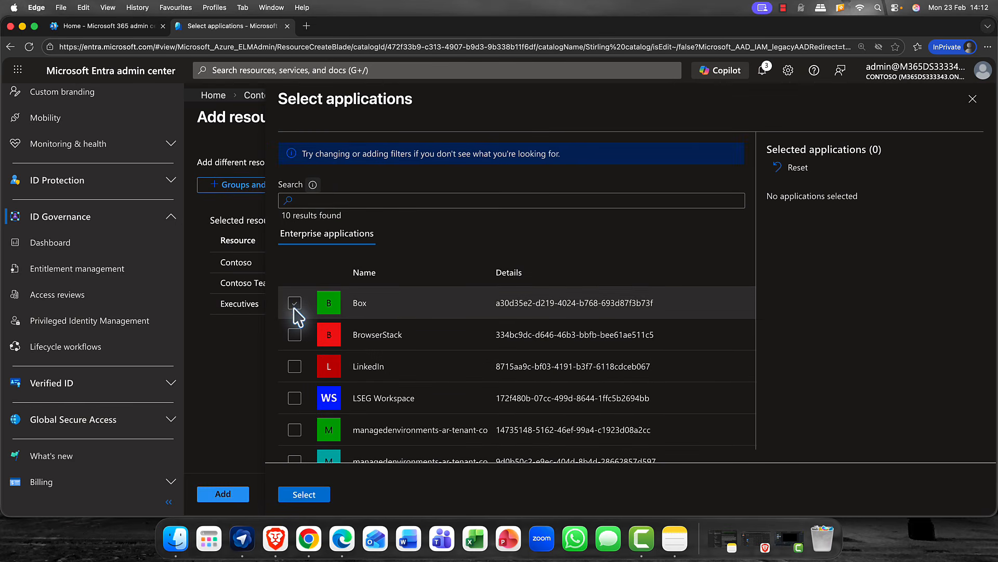
{"action": "left_click", "coordinate": [294, 304]}
{"action": "left_click", "coordinate": [295, 366]}
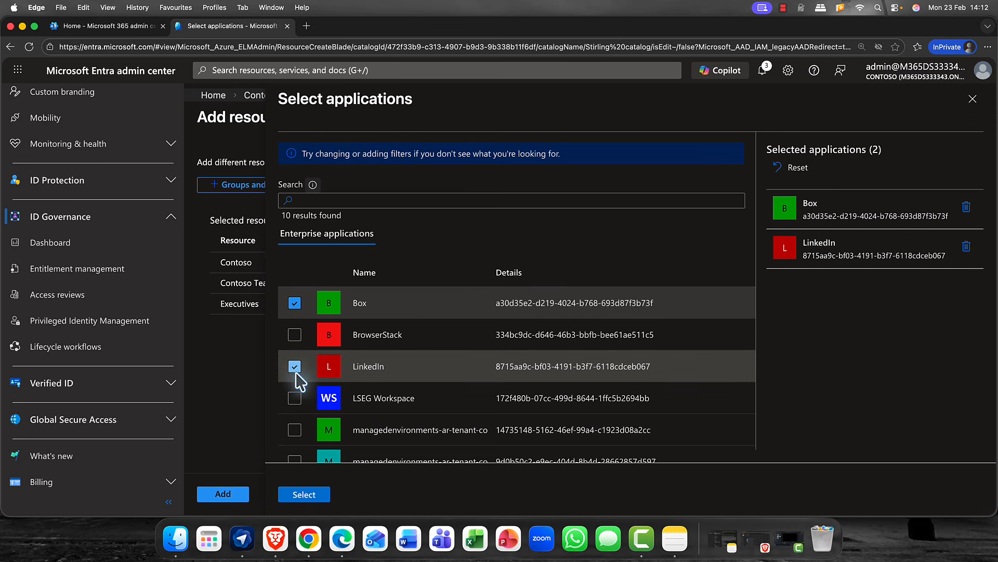
{"action": "scroll", "coordinate": [294, 374], "scroll_direction": "down", "scroll_amount": 3}
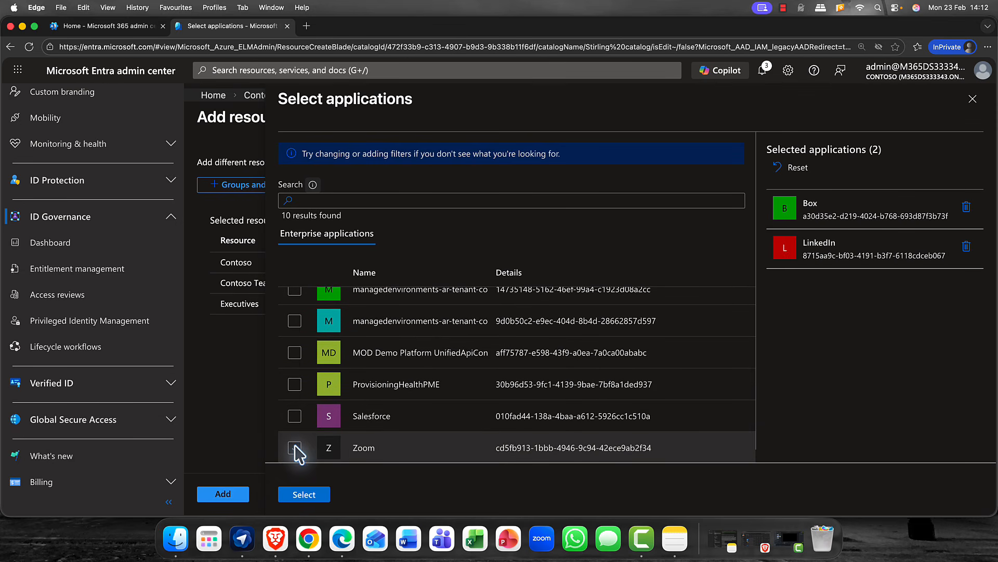
{"action": "left_click", "coordinate": [294, 446]}
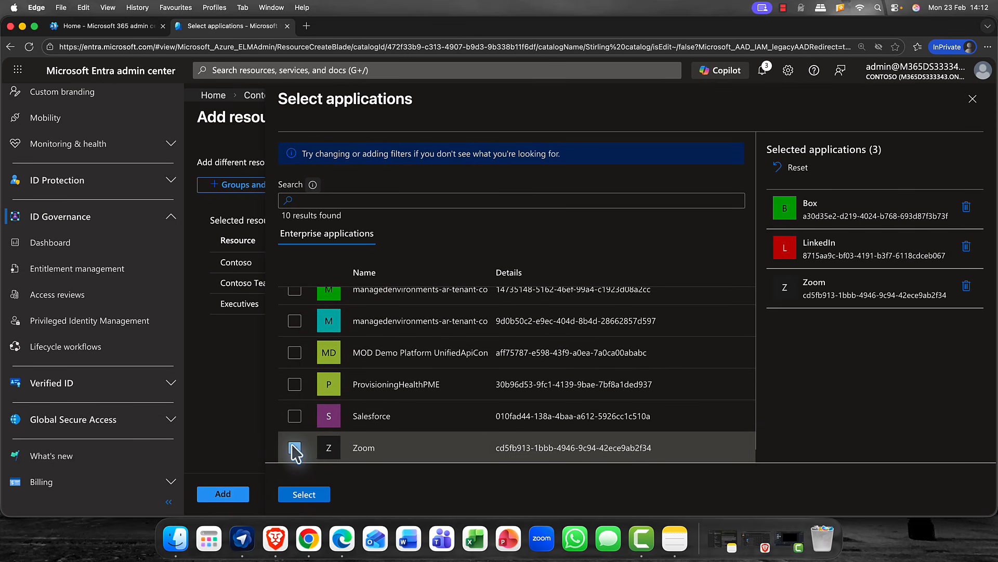
{"action": "left_click", "coordinate": [301, 494]}
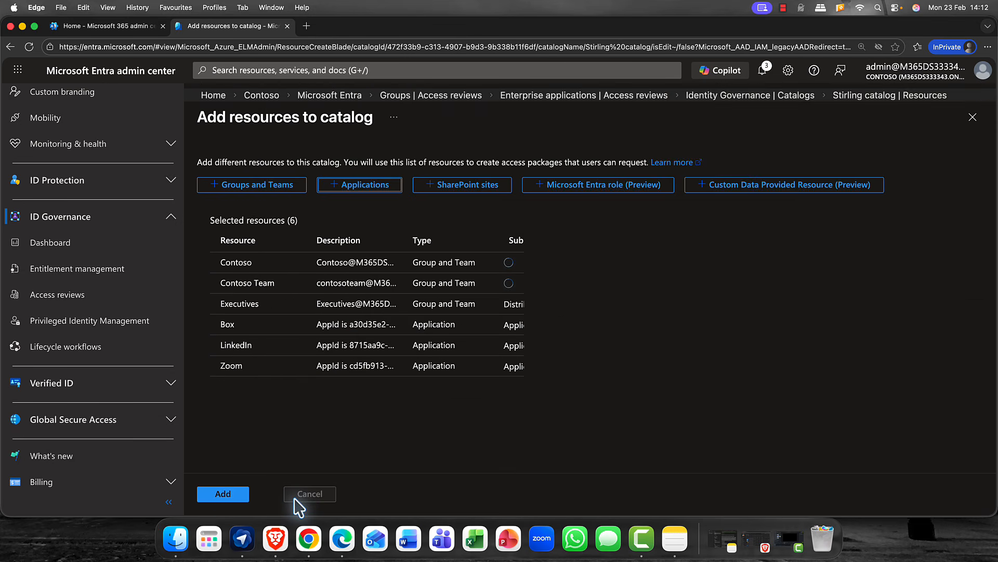
Select the SharePoint sites The Perspective, The Landing and U.S. Sales, and add all the selected resources to the catalog.
{"action": "left_click", "coordinate": [466, 187]}
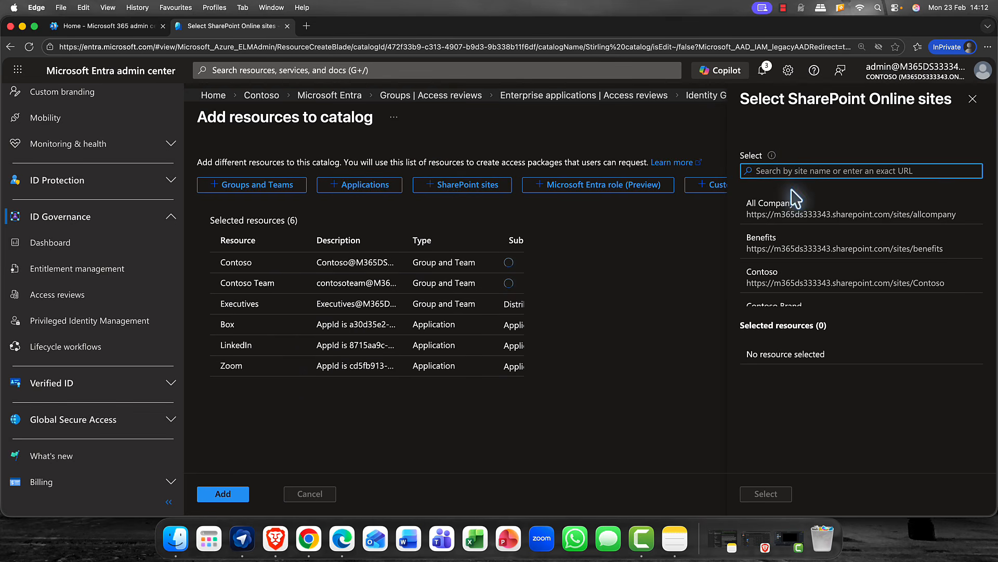
{"action": "scroll", "coordinate": [787, 265], "scroll_direction": "down", "scroll_amount": 3}
{"action": "scroll", "coordinate": [787, 268], "scroll_direction": "down", "scroll_amount": 3}
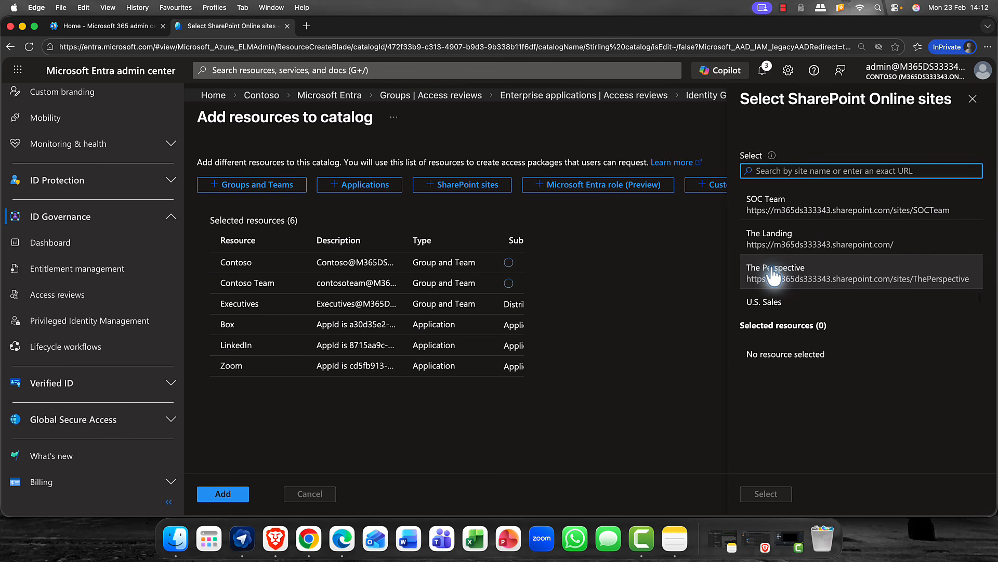
{"action": "left_click", "coordinate": [774, 273]}
{"action": "left_click", "coordinate": [760, 240]}
{"action": "left_click", "coordinate": [770, 303]}
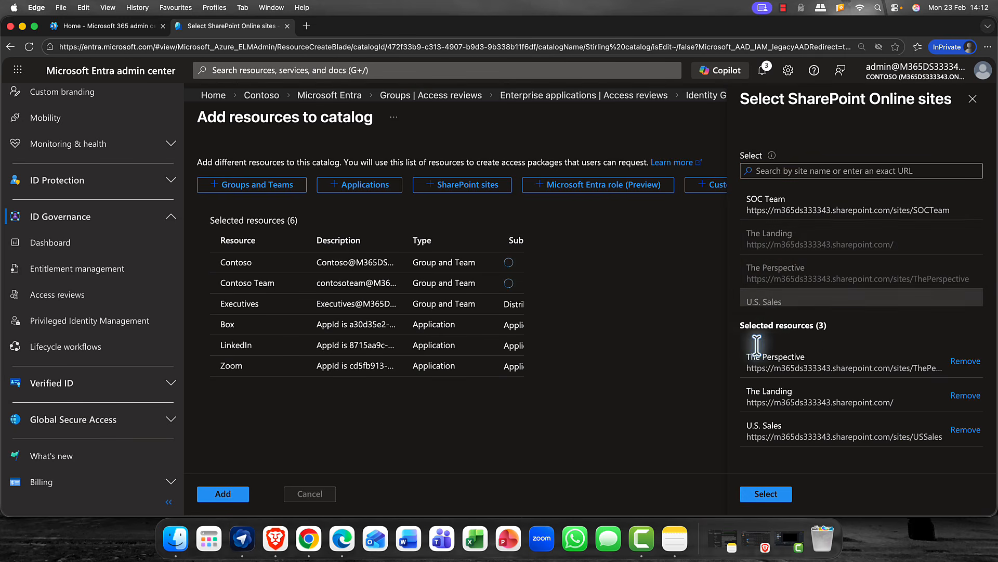
{"action": "left_click", "coordinate": [766, 494]}
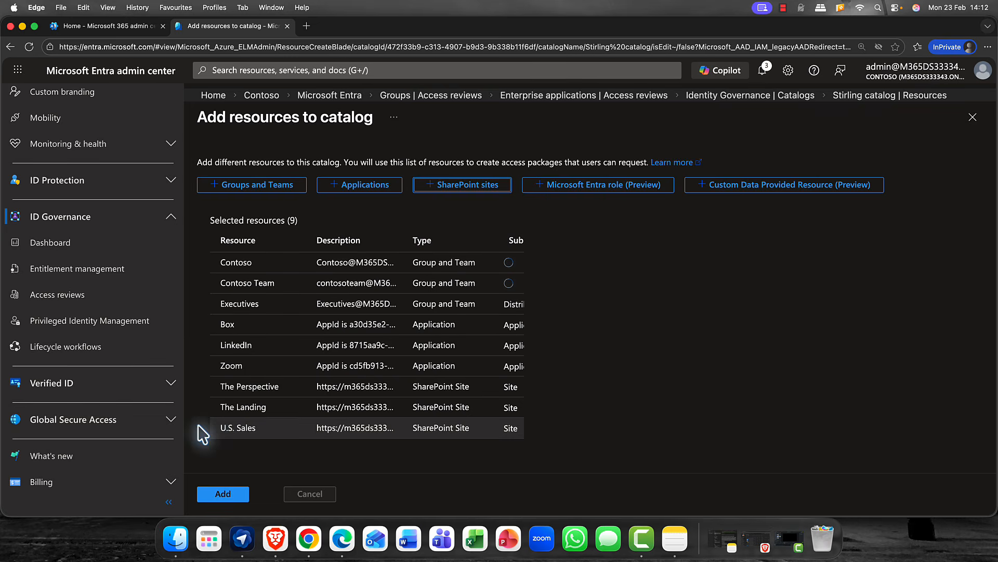
{"action": "left_click", "coordinate": [218, 495]}
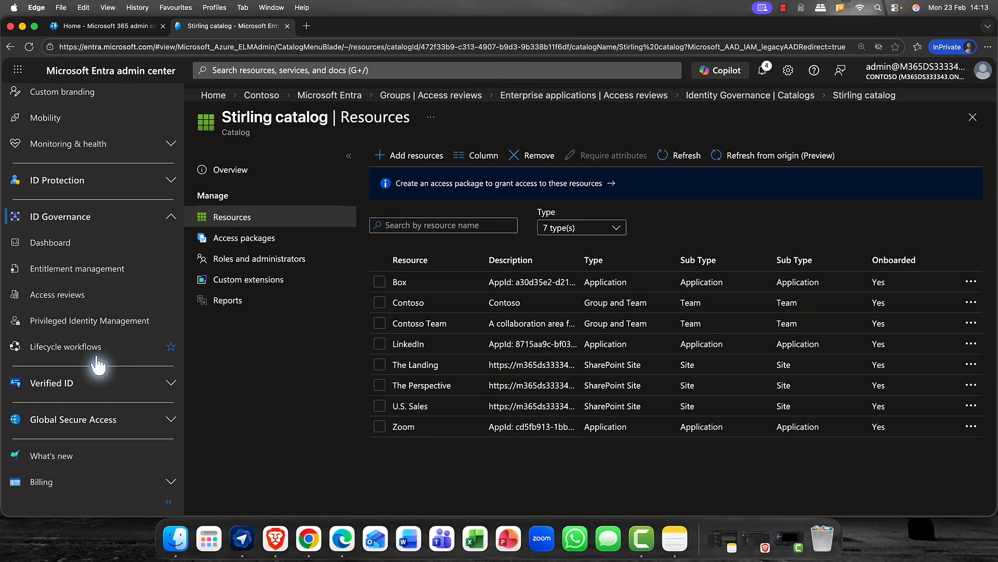
Open the multi-resource catalog reviews in ID Governance and start a new access review from the Catalog review template.
{"action": "scroll", "coordinate": [112, 359], "scroll_direction": "down", "scroll_amount": 1}
{"action": "left_click", "coordinate": [60, 291]}
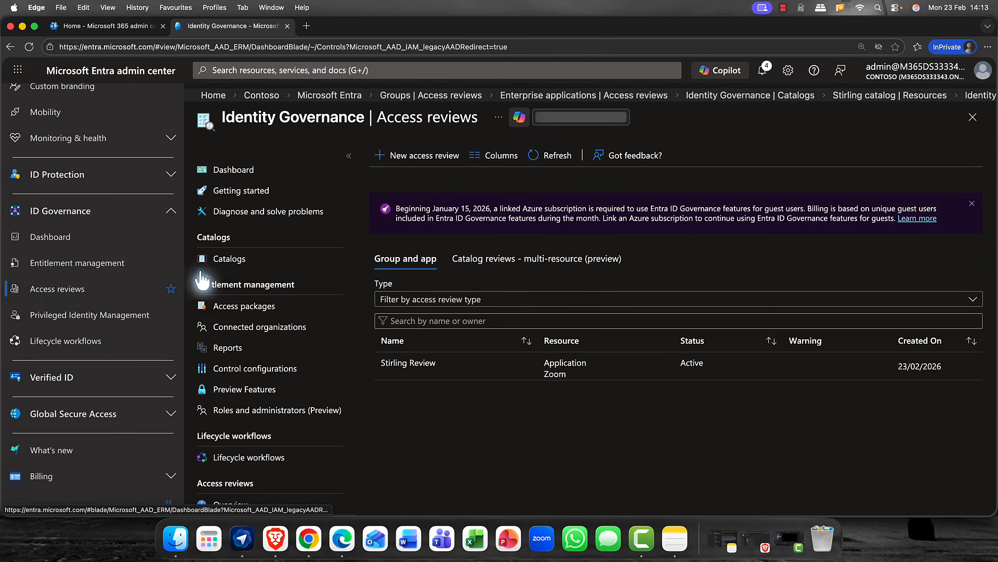
{"action": "left_click", "coordinate": [543, 266]}
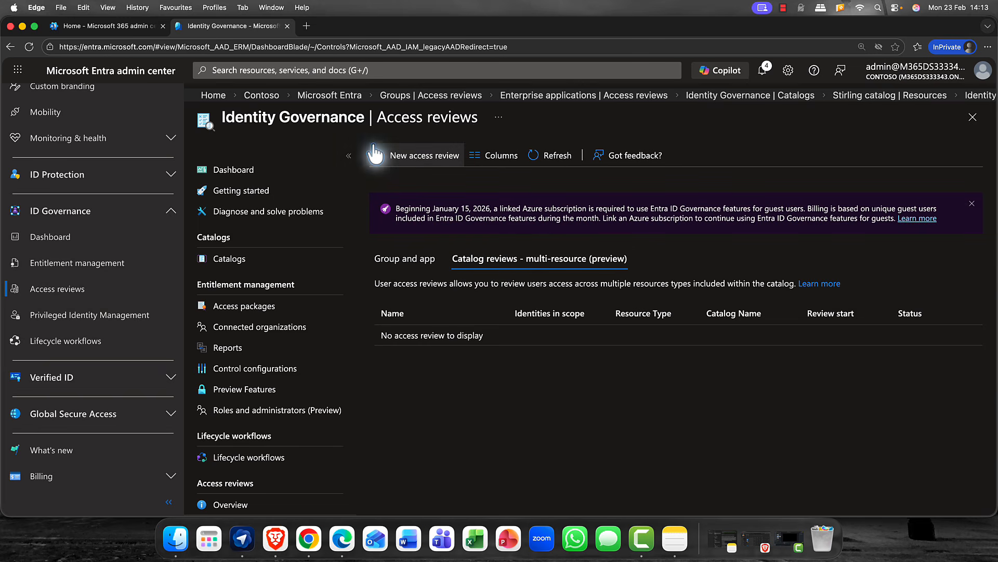
{"action": "left_click", "coordinate": [424, 156]}
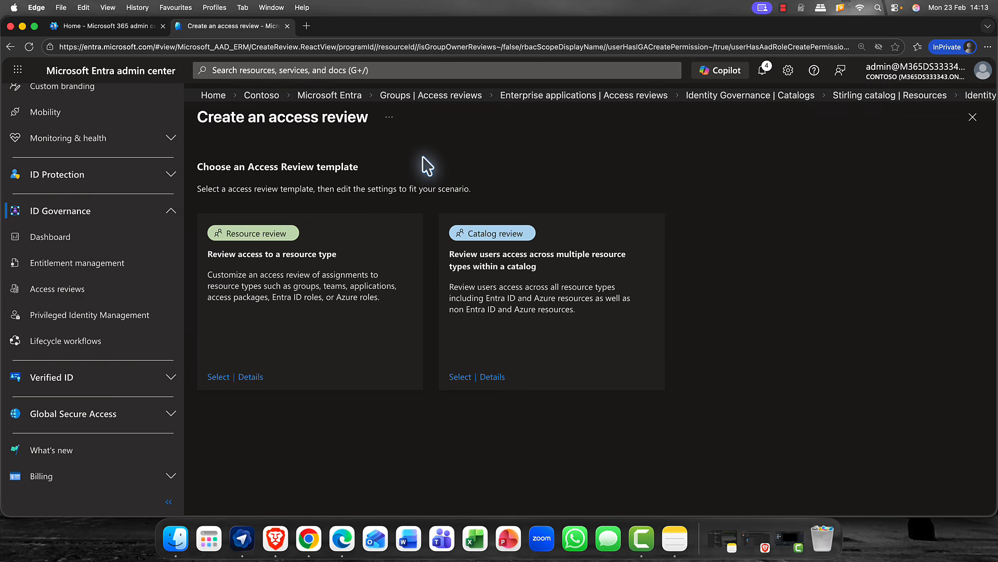
{"action": "left_click", "coordinate": [461, 377]}
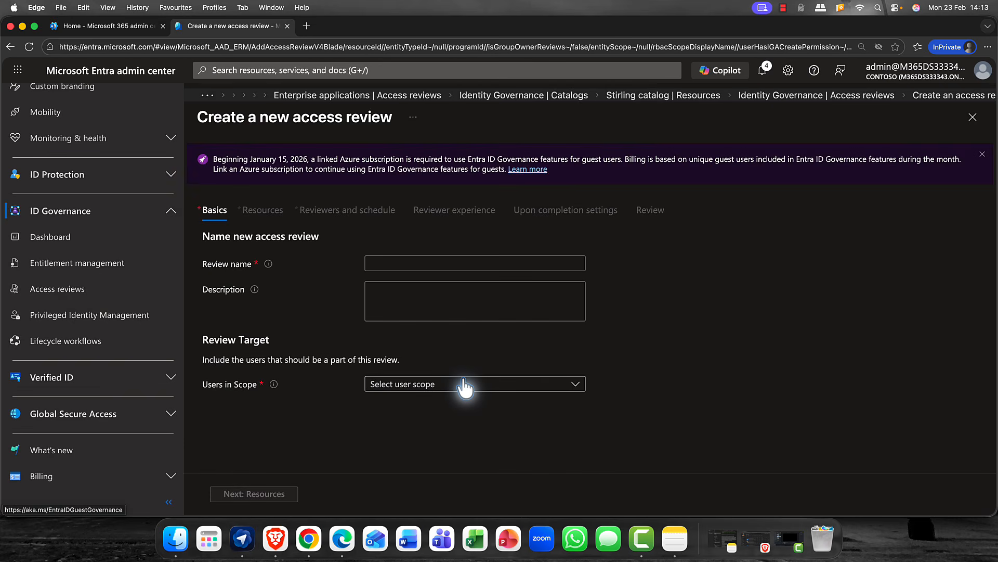
Name the access review edinburgh review and set the users in scope to All users excluding guests.
{"action": "left_click", "coordinate": [422, 266]}
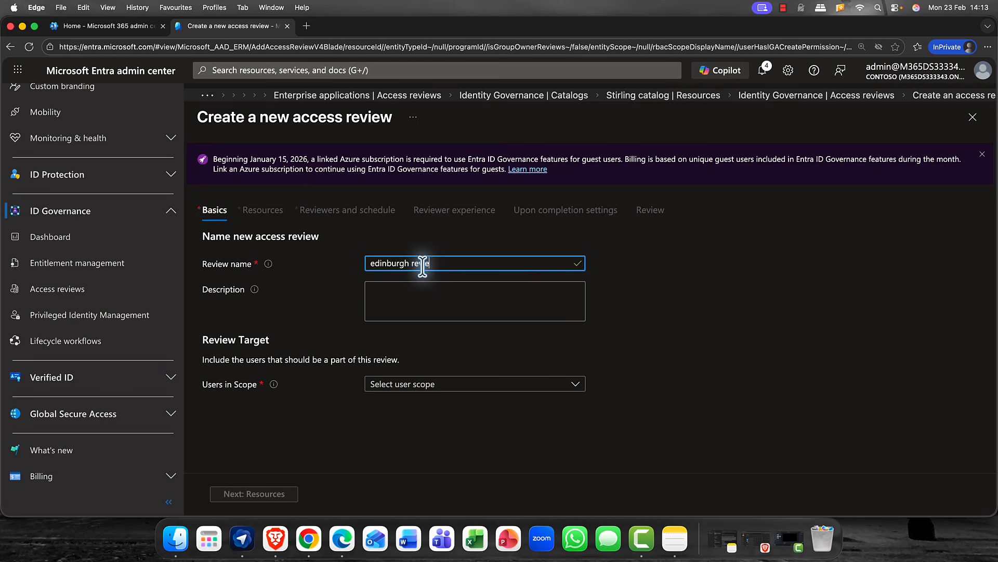
{"action": "left_click", "coordinate": [416, 295]}
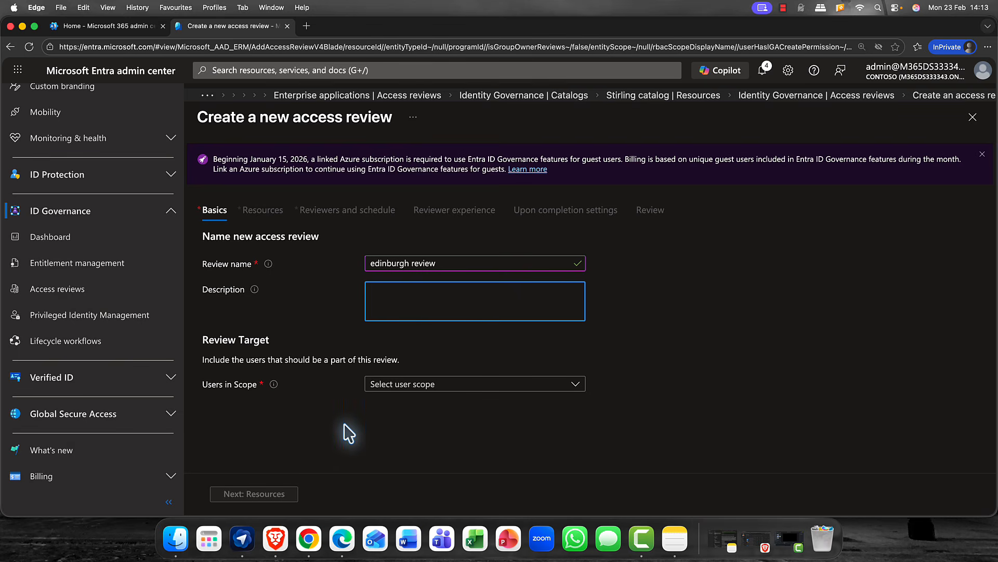
{"action": "left_click", "coordinate": [449, 385]}
{"action": "left_click", "coordinate": [450, 388]}
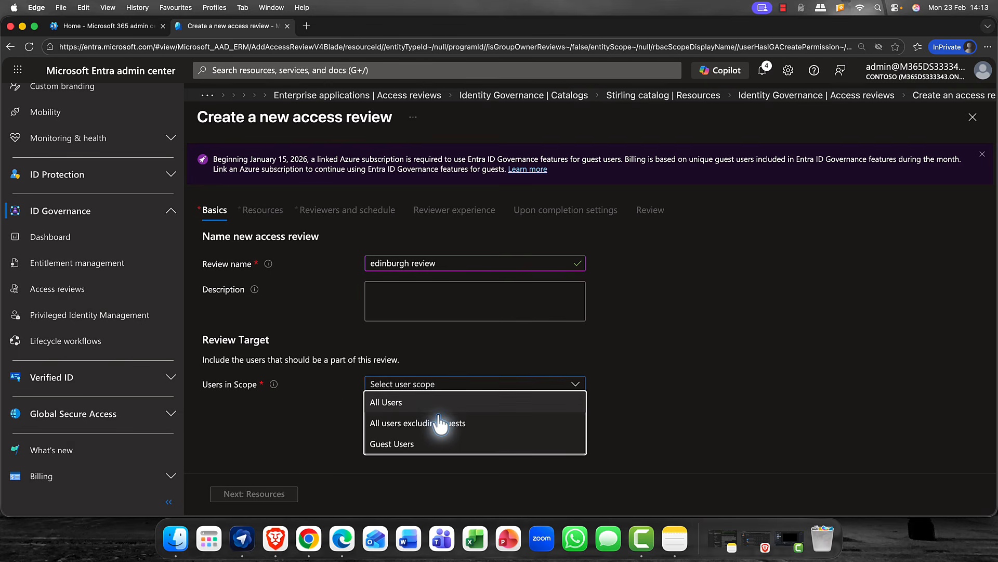
{"action": "left_click", "coordinate": [391, 422]}
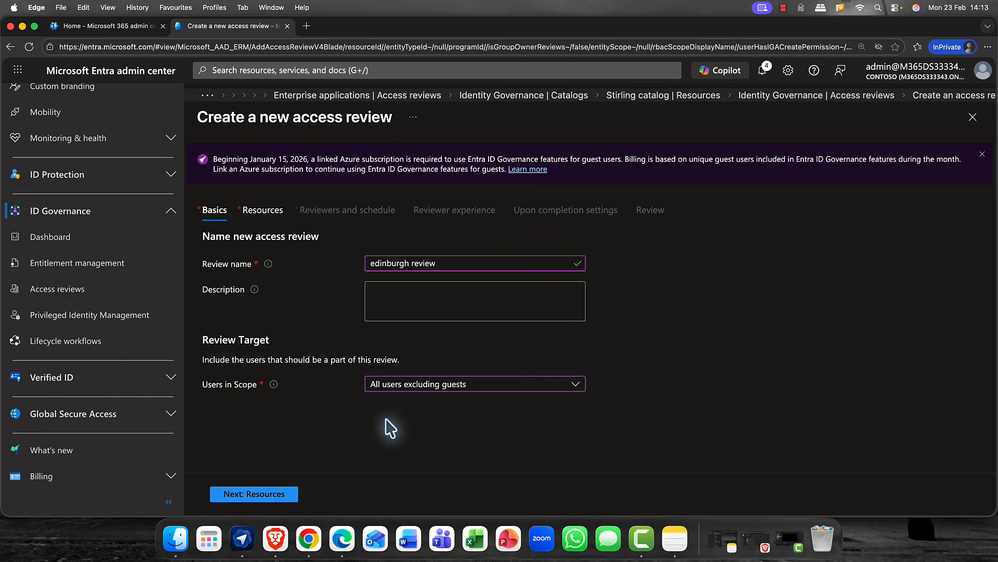
{"action": "left_click", "coordinate": [252, 494]}
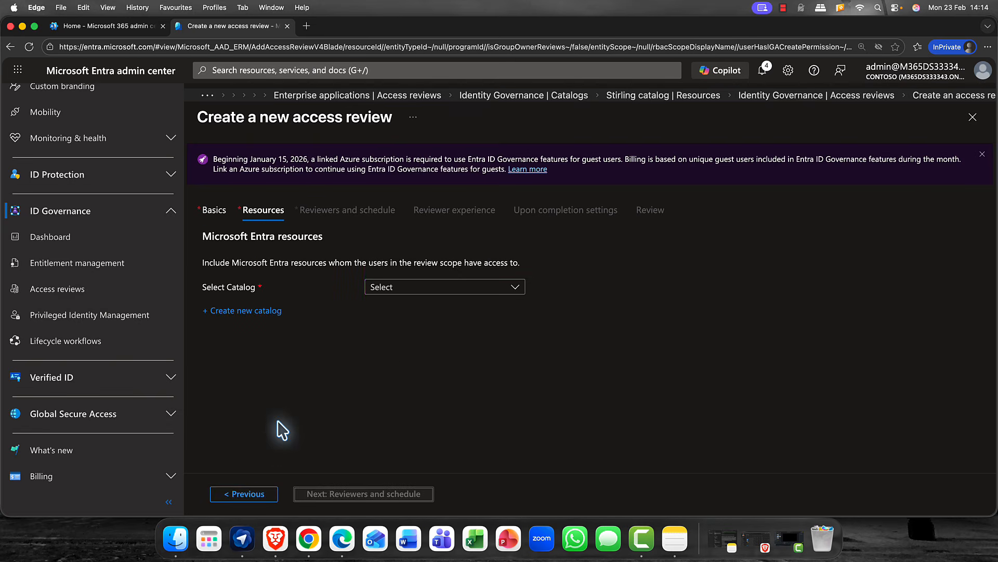
Choose Stirling catalog as the review's resource catalog and continue to the reviewers and schedule.
{"action": "left_click", "coordinate": [411, 289]}
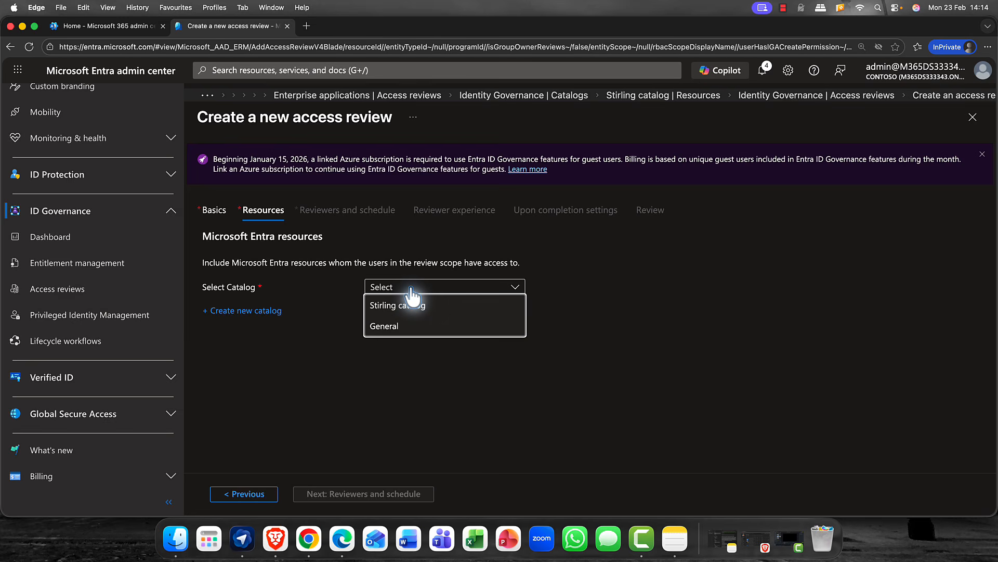
{"action": "left_click", "coordinate": [410, 311]}
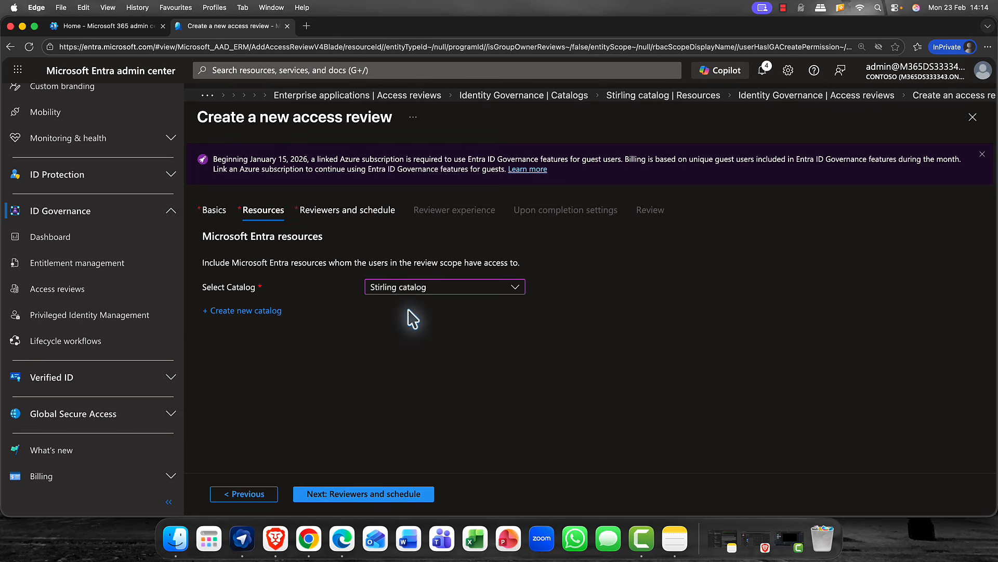
{"action": "left_click", "coordinate": [355, 501]}
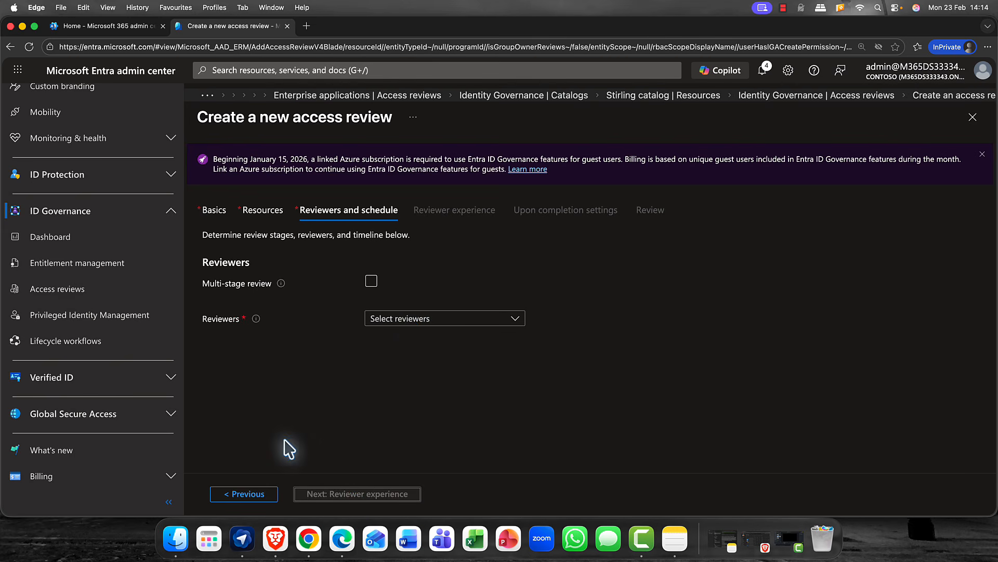
Assign Managers of users as reviewers and set the review's recurrence to Quarterly.
{"action": "left_click", "coordinate": [422, 319]}
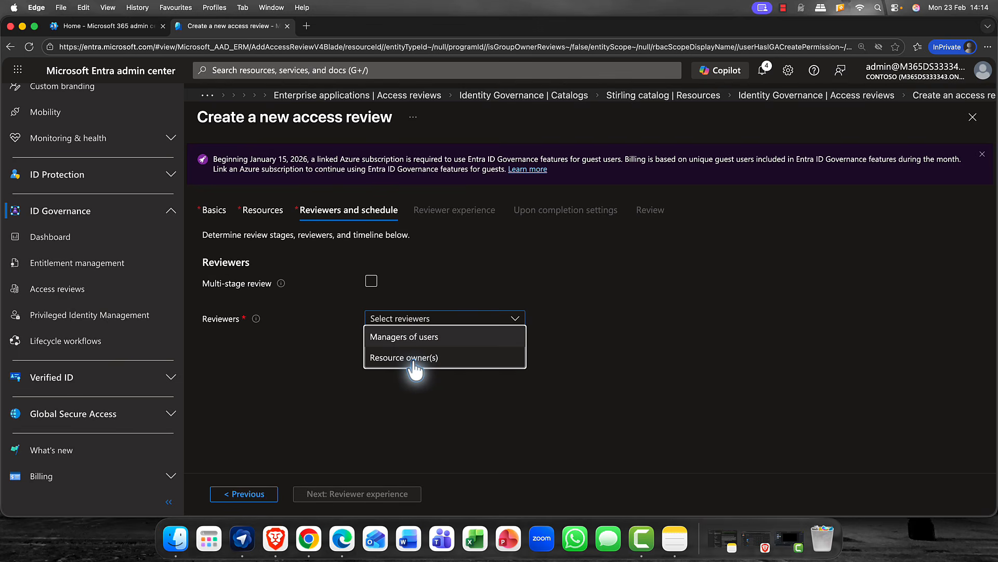
{"action": "left_click", "coordinate": [411, 337]}
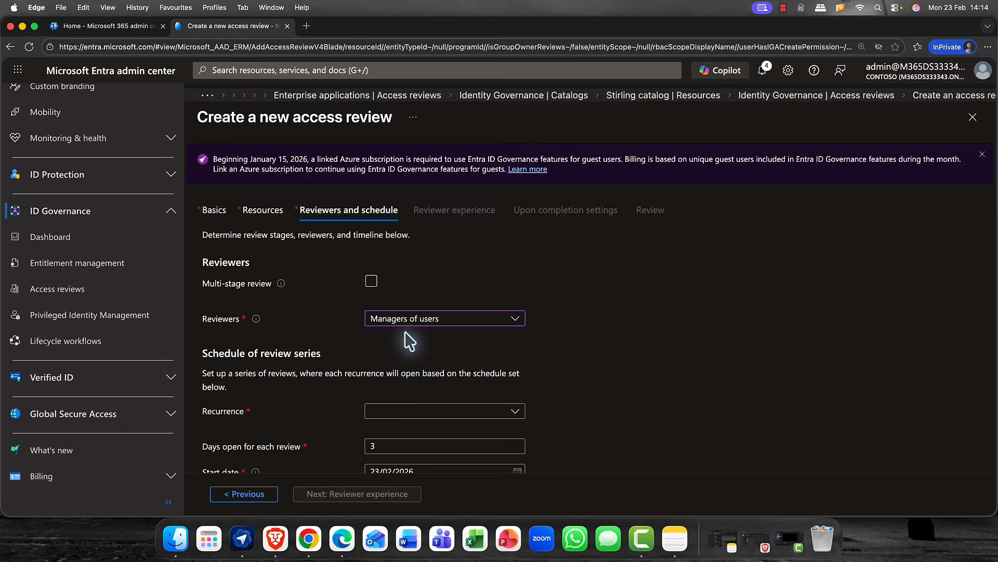
{"action": "scroll", "coordinate": [396, 374], "scroll_direction": "down", "scroll_amount": 2}
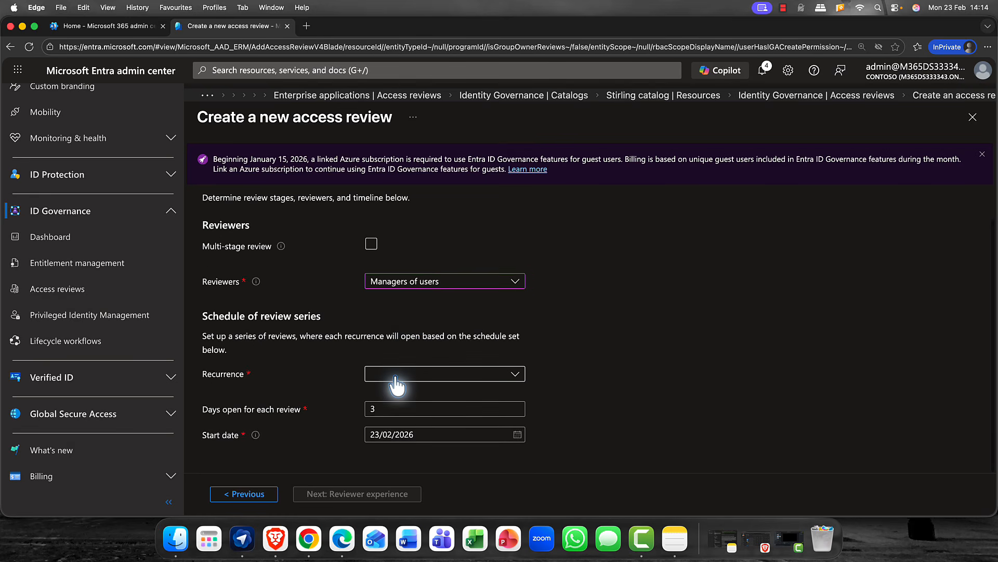
{"action": "left_click", "coordinate": [514, 376]}
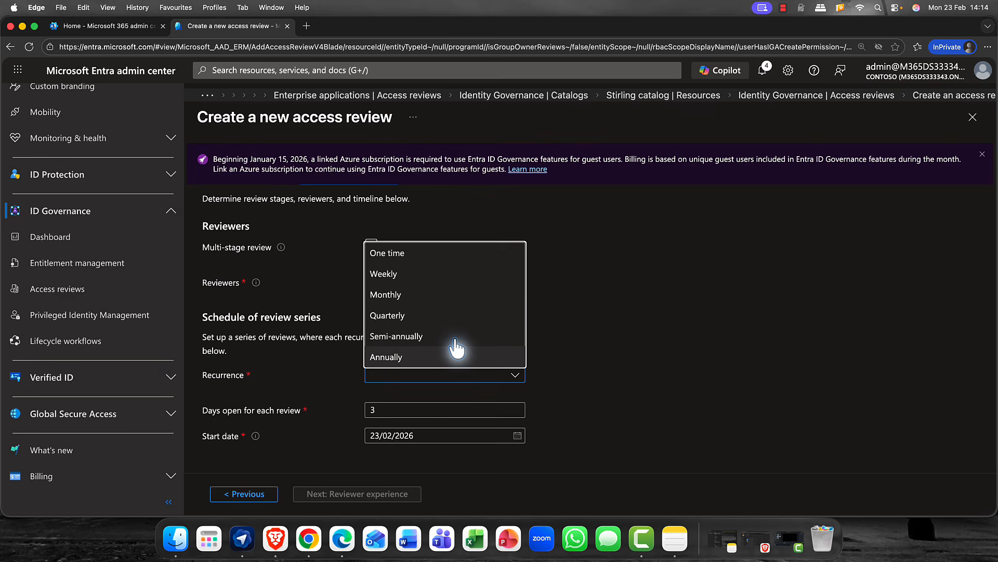
{"action": "left_click", "coordinate": [443, 319]}
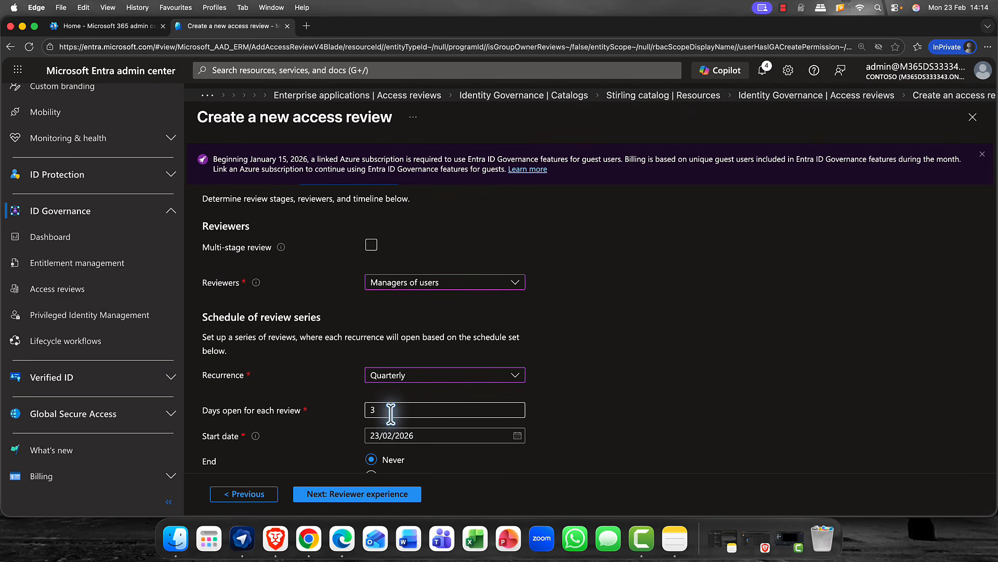
{"action": "scroll", "coordinate": [407, 464], "scroll_direction": "down", "scroll_amount": 3}
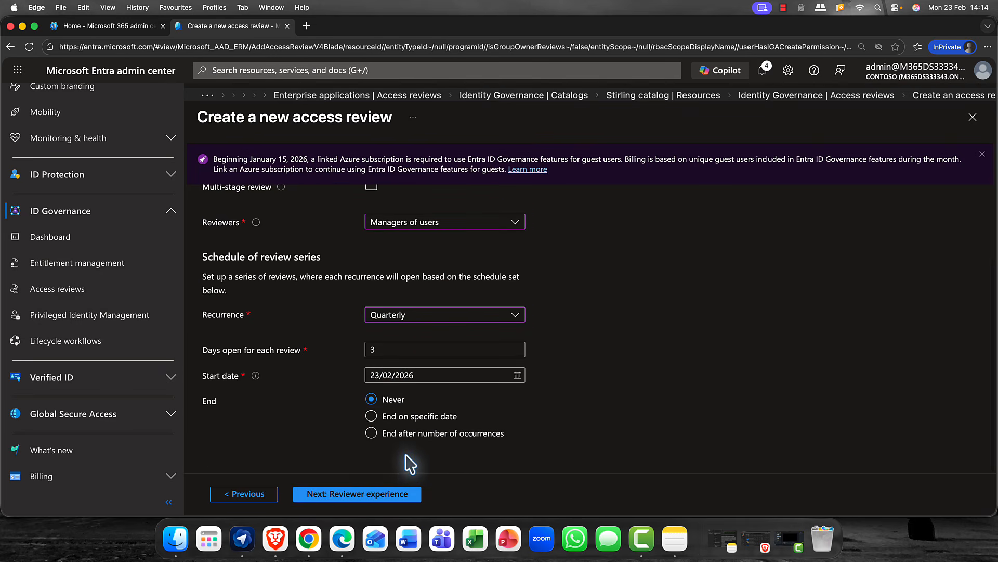
{"action": "left_click", "coordinate": [334, 494]}
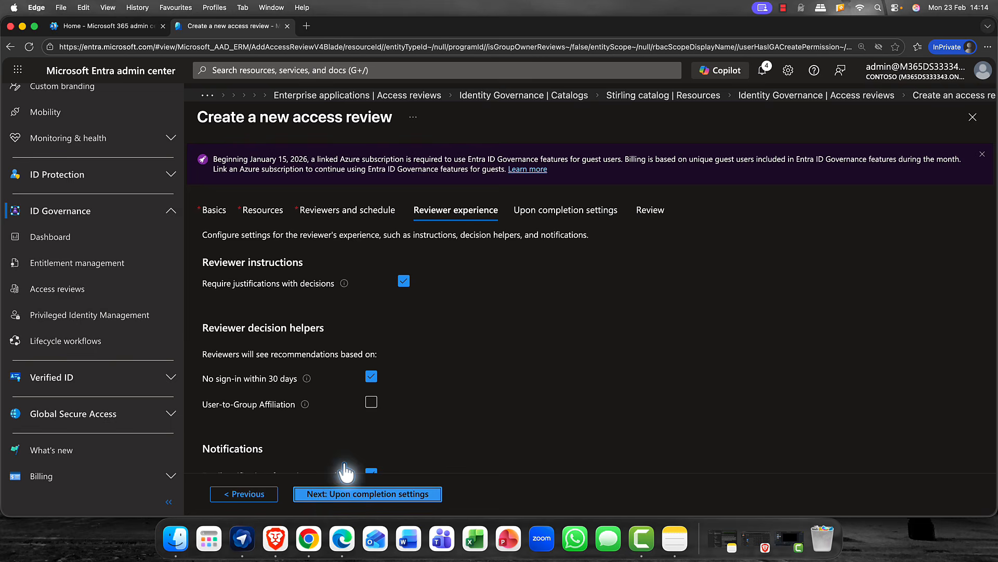
Accept the default reviewer experience and set the automatic decision for unresponsive reviewers to Take recommendations on all unreviewed decisions.
{"action": "scroll", "coordinate": [433, 351], "scroll_direction": "down", "scroll_amount": 5}
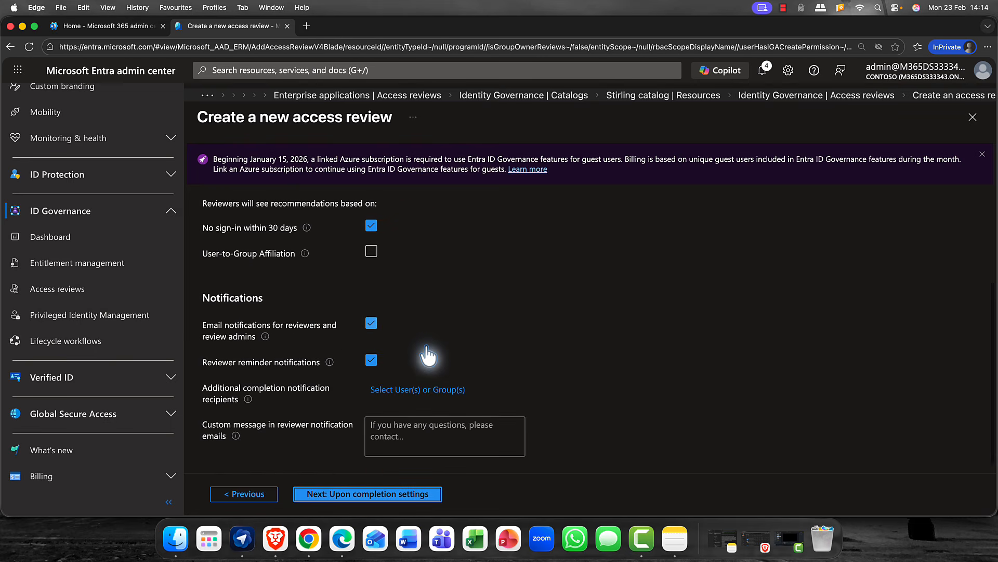
{"action": "left_click", "coordinate": [375, 497]}
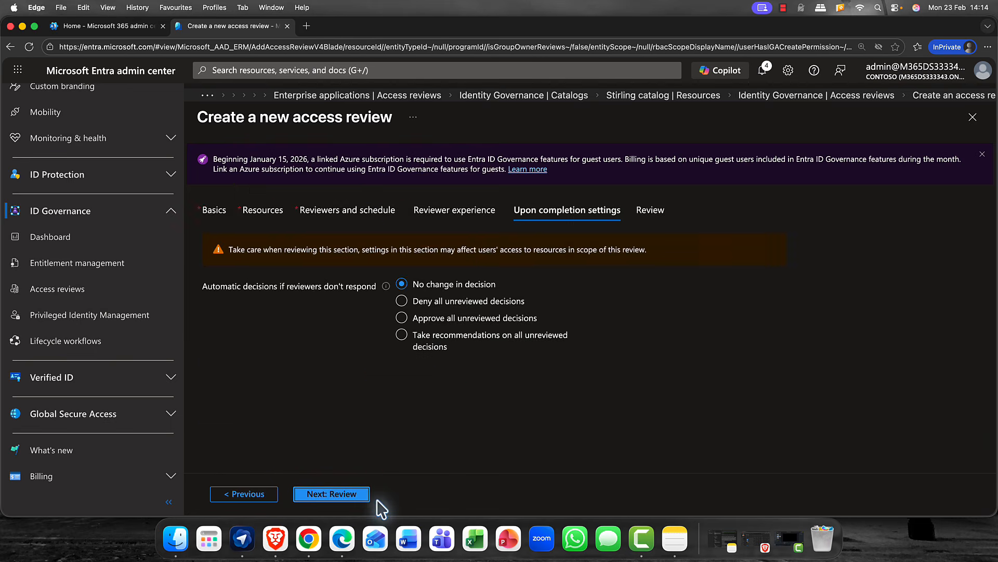
{"action": "left_click", "coordinate": [385, 320]}
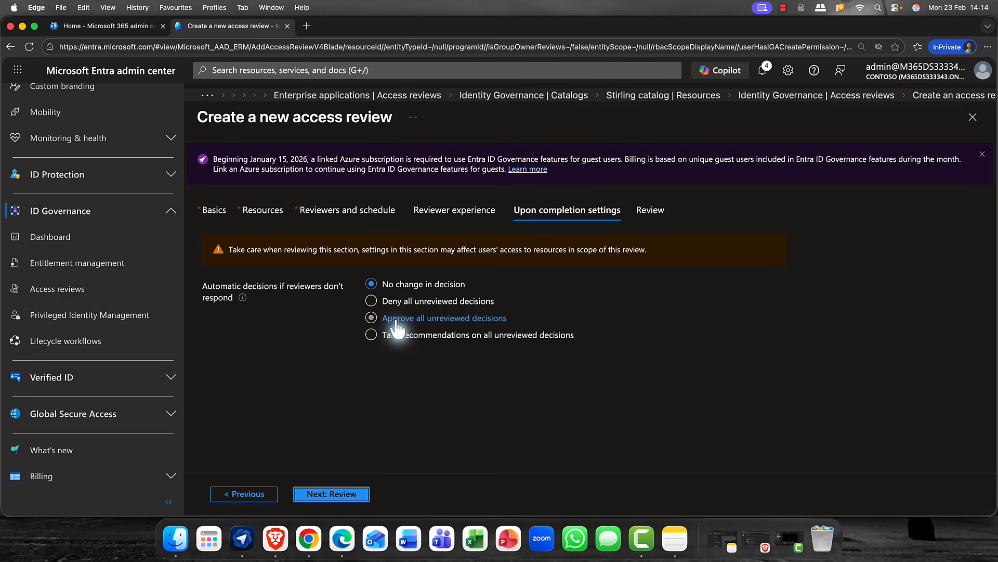
{"action": "left_click", "coordinate": [433, 325]}
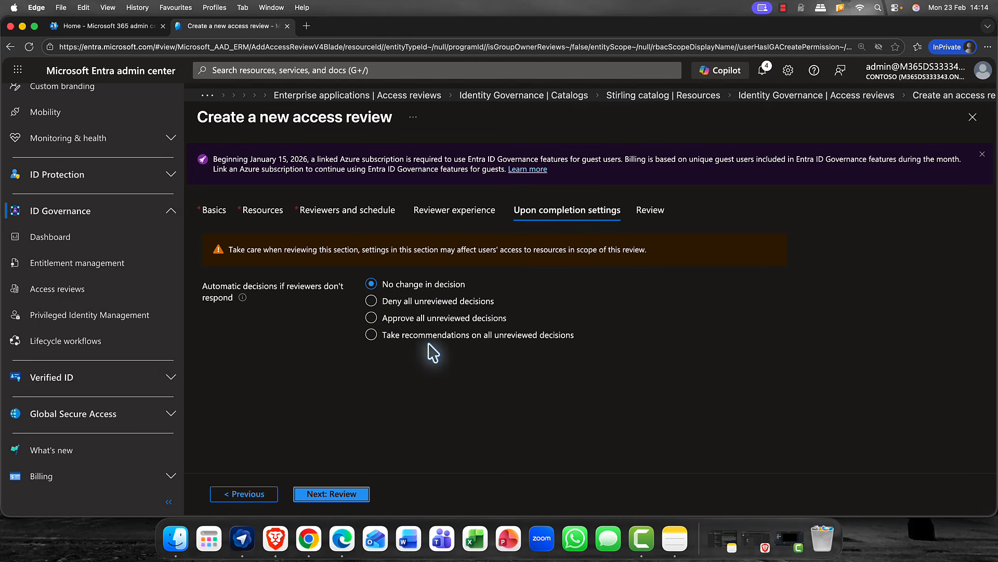
{"action": "left_click", "coordinate": [430, 337]}
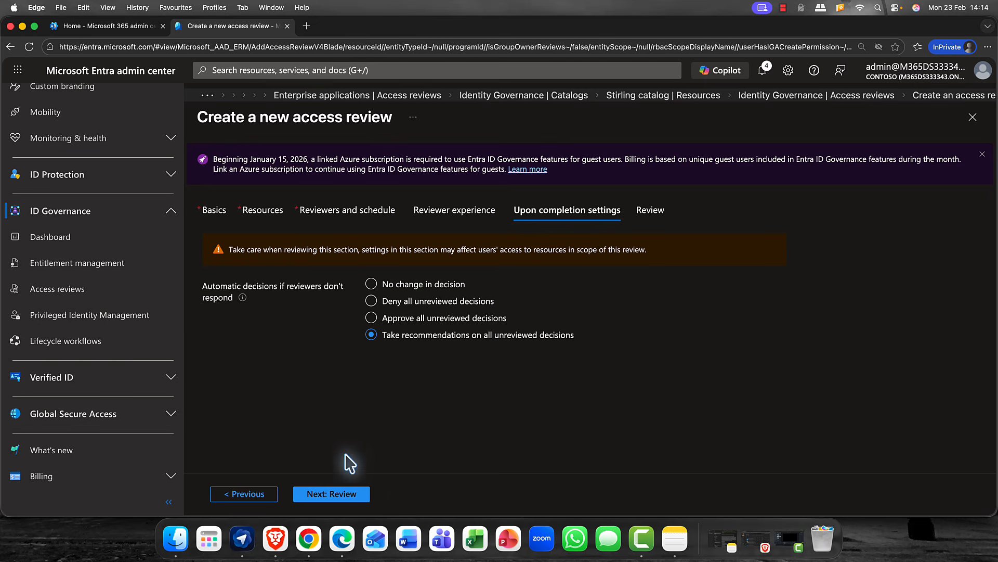
{"action": "left_click", "coordinate": [338, 496]}
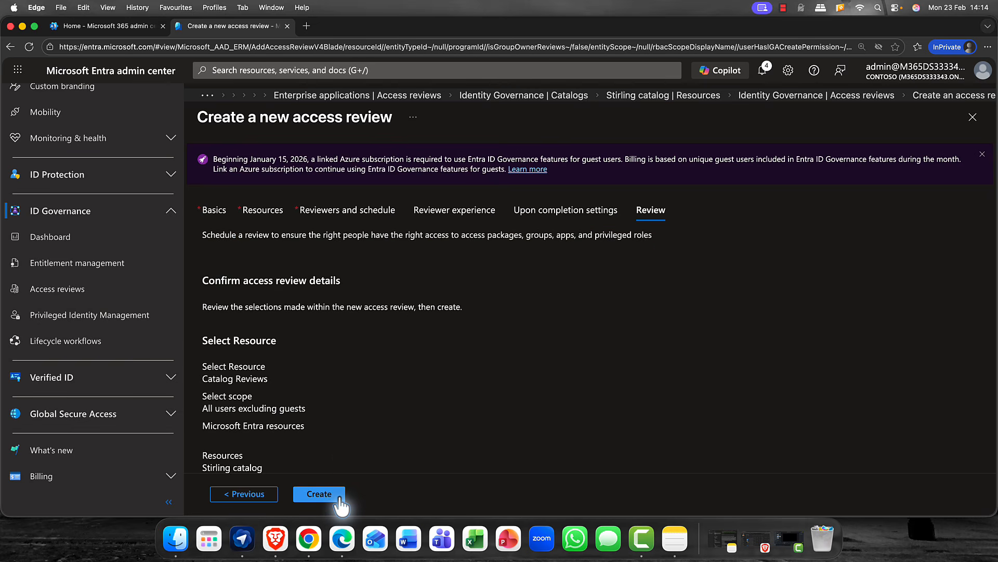
Create the configured catalog access review, then reopen the access reviews list and reload the page.
{"action": "left_click", "coordinate": [335, 497]}
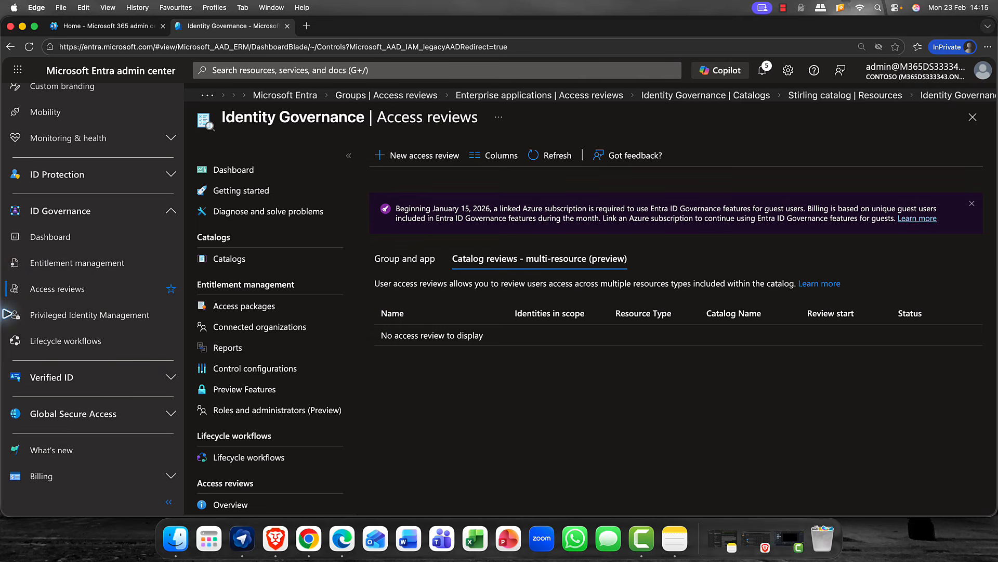
{"action": "left_click", "coordinate": [66, 296]}
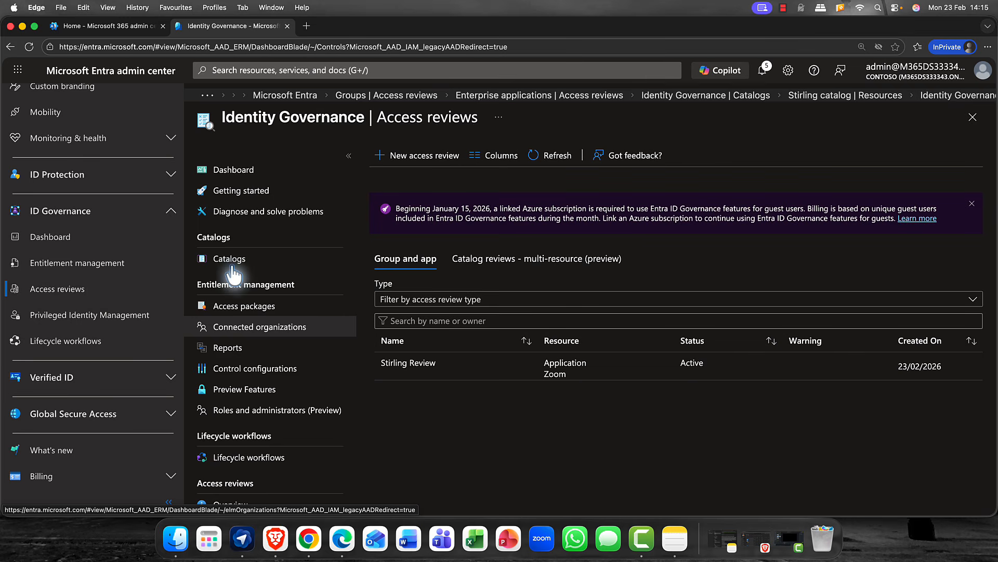
{"action": "left_click", "coordinate": [30, 46]}
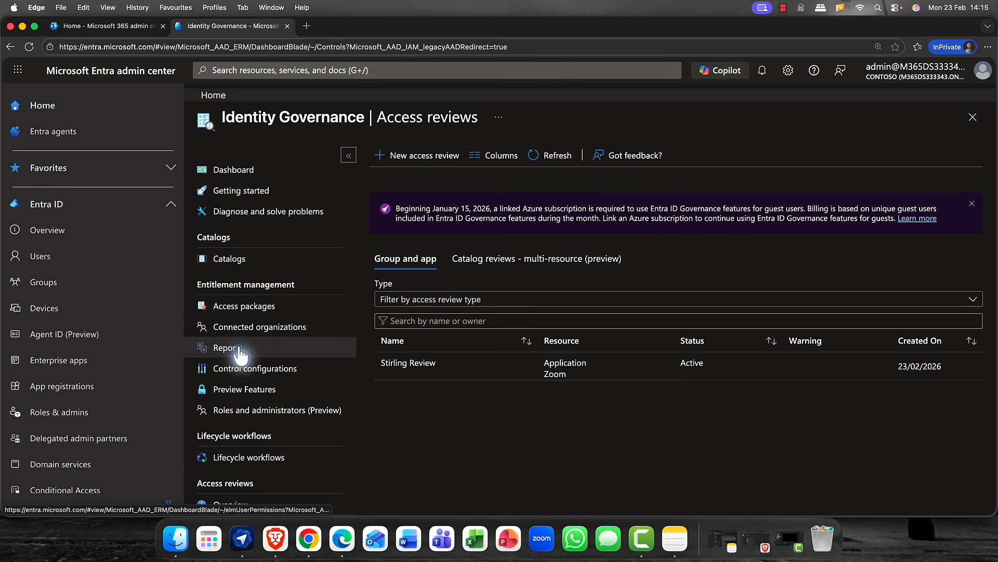
Open the access reviews overview and examine the reviewed apps and groups and the review type and status charts.
{"action": "scroll", "coordinate": [252, 390], "scroll_direction": "down", "scroll_amount": 3}
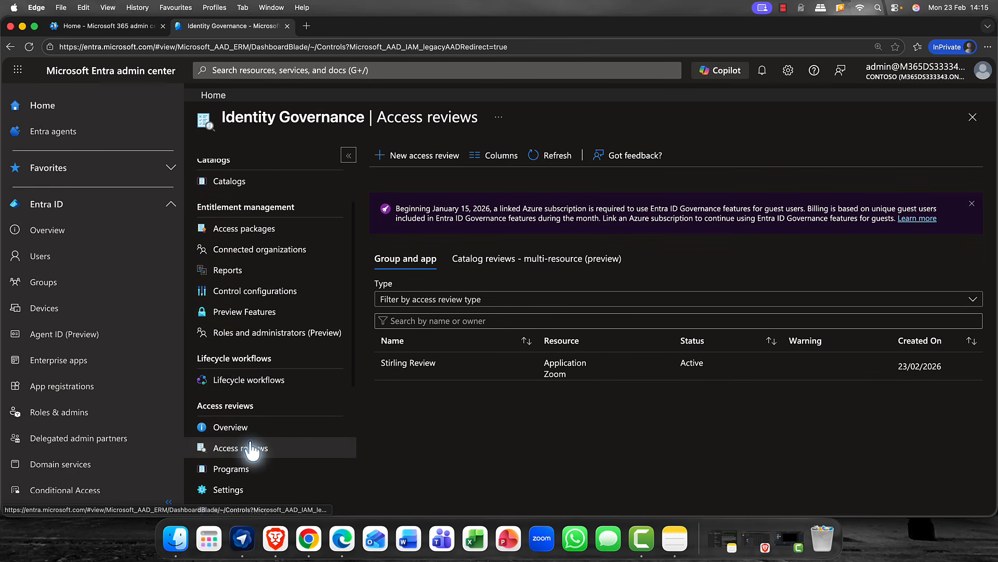
{"action": "scroll", "coordinate": [248, 442], "scroll_direction": "down", "scroll_amount": 2}
{"action": "left_click", "coordinate": [229, 375]}
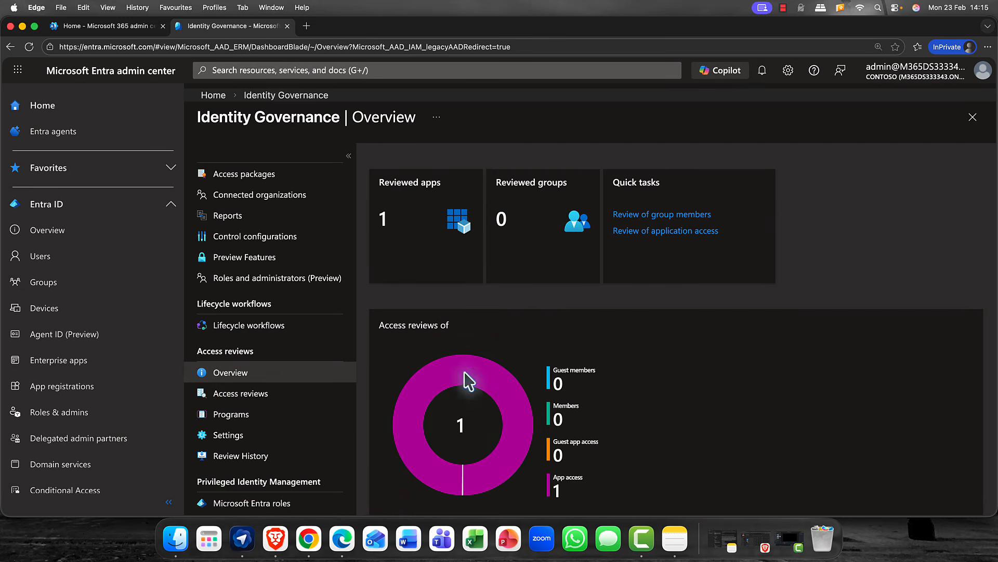
{"action": "mouse_move", "coordinate": [506, 450]}
{"action": "scroll", "coordinate": [507, 457], "scroll_direction": "down", "scroll_amount": 3}
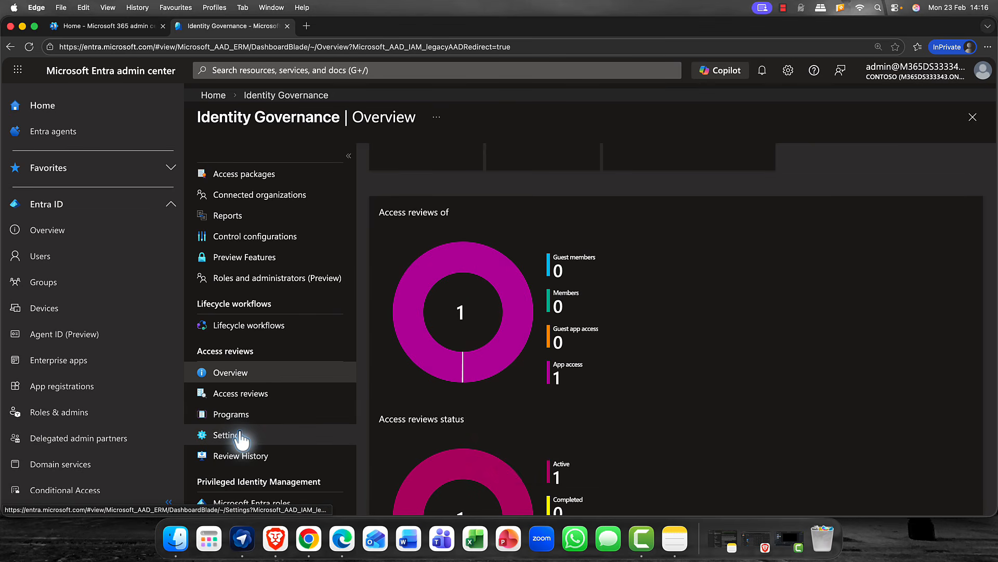
Check the access review programs and the review history, ending back on the access reviews overview.
{"action": "left_click", "coordinate": [229, 416]}
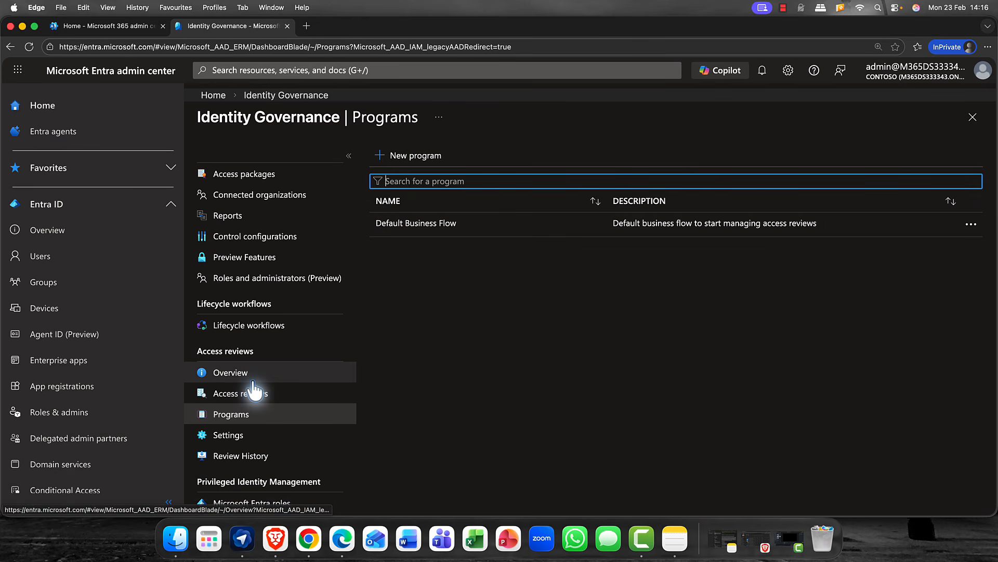
{"action": "left_click", "coordinate": [241, 457]}
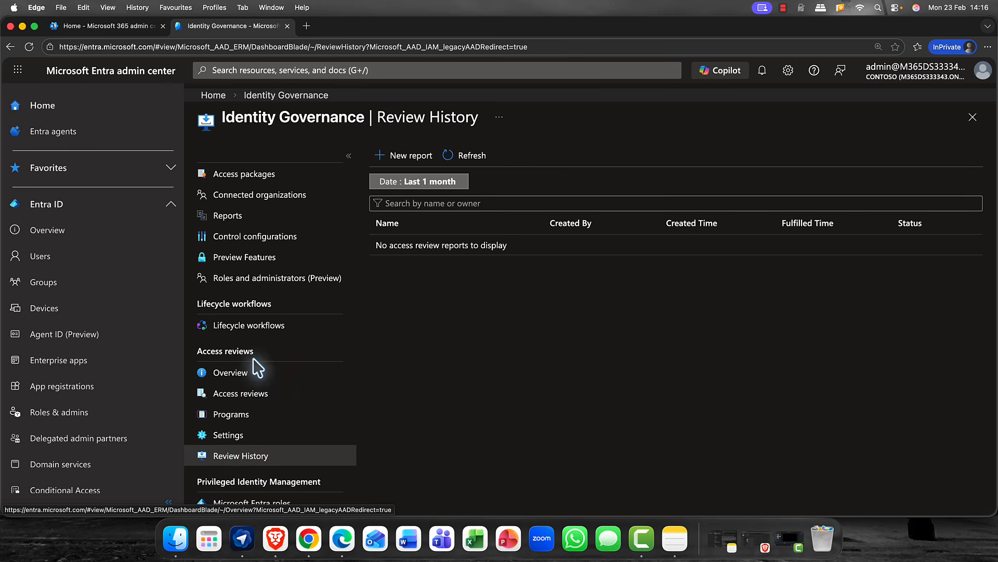
{"action": "left_click", "coordinate": [235, 374]}
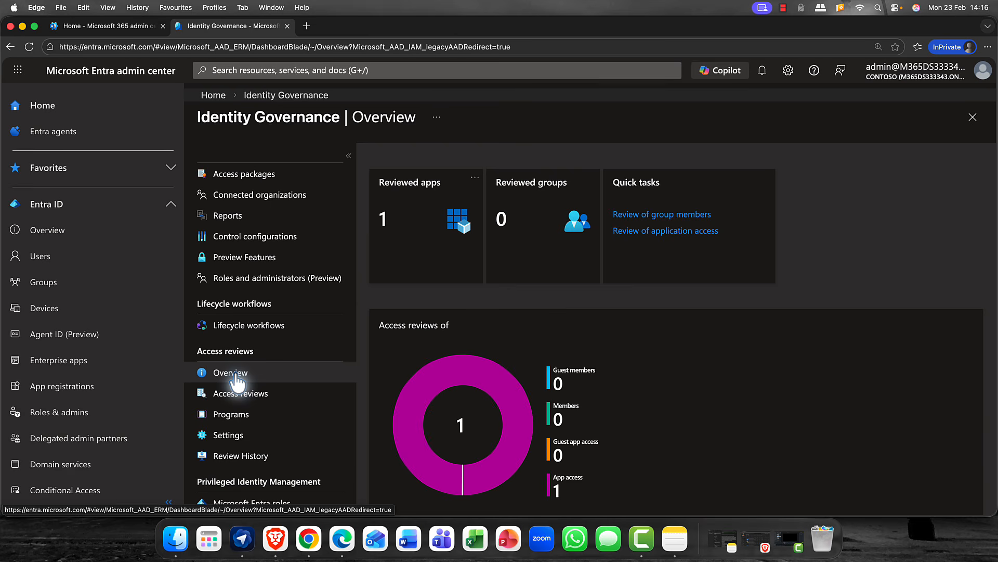